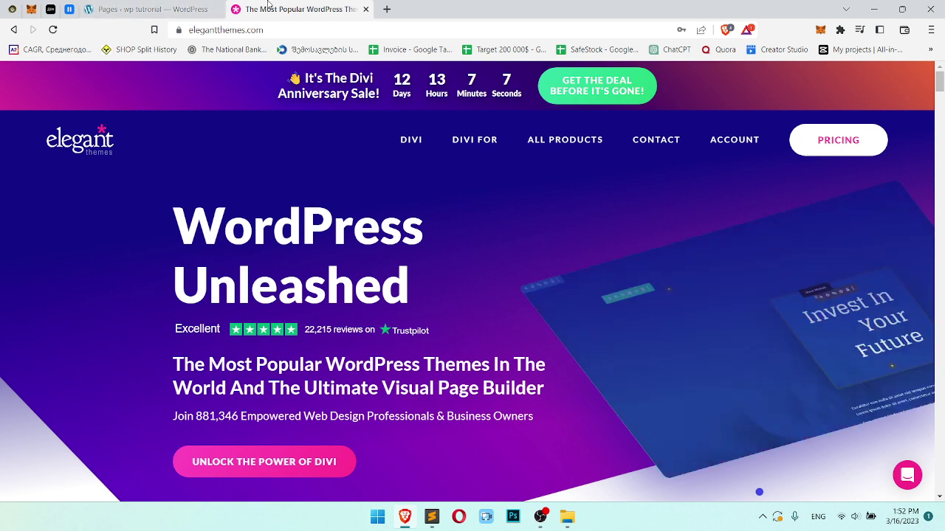
In the WordPress admin, confirm Divi is the active theme under Appearance > Themes
{"action": "left_click", "coordinate": [204, 6]}
{"action": "scroll", "coordinate": [139, 333], "scroll_direction": "down", "scroll_amount": 2}
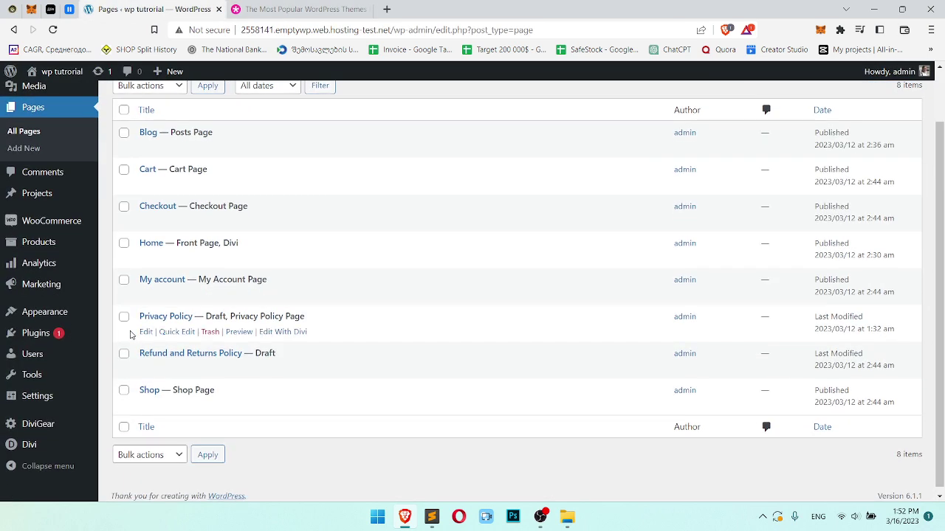
{"action": "mouse_move", "coordinate": [59, 325]}
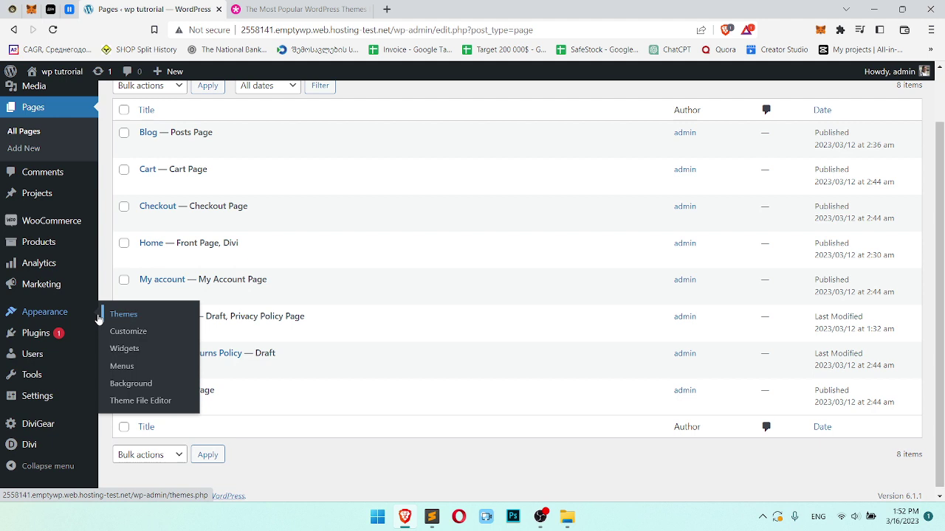
{"action": "left_click", "coordinate": [124, 314]}
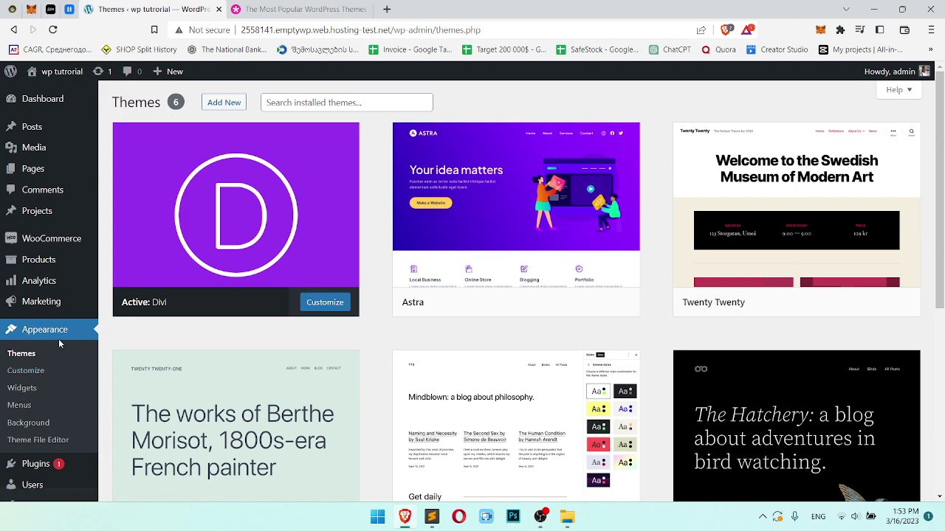
Check that Divi Theme Options > Updates has a stored username and API key
{"action": "scroll", "coordinate": [61, 369], "scroll_direction": "down", "scroll_amount": 1}
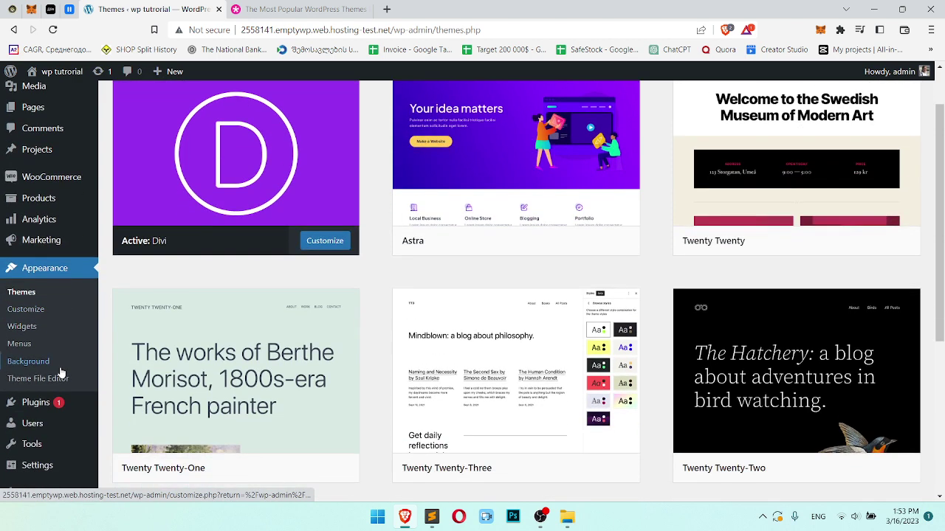
{"action": "scroll", "coordinate": [63, 327], "scroll_direction": "up", "scroll_amount": 1}
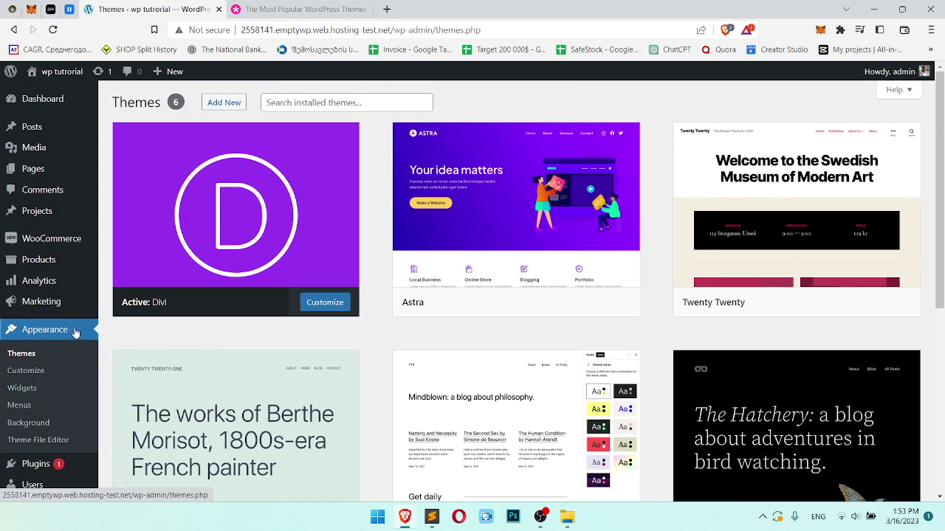
{"action": "scroll", "coordinate": [59, 382], "scroll_direction": "down", "scroll_amount": 2}
{"action": "mouse_move", "coordinate": [52, 452]}
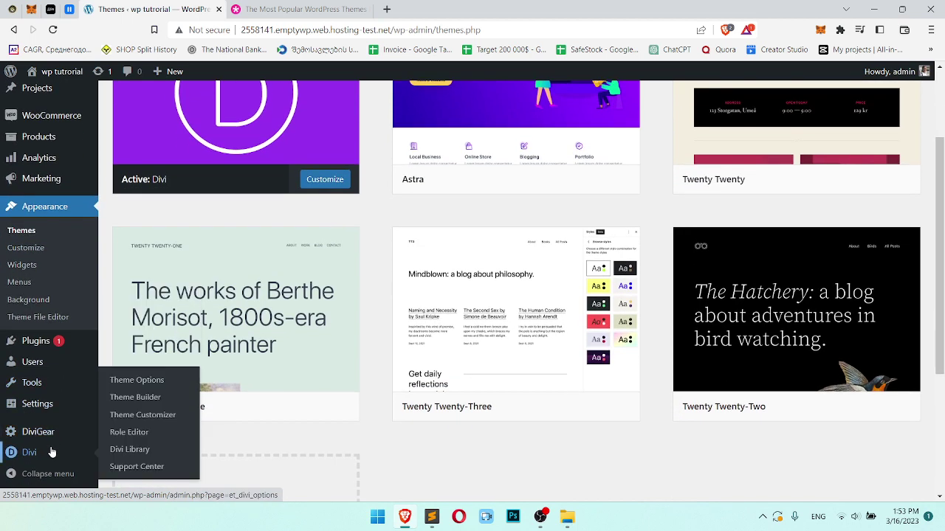
{"action": "left_click", "coordinate": [141, 380]}
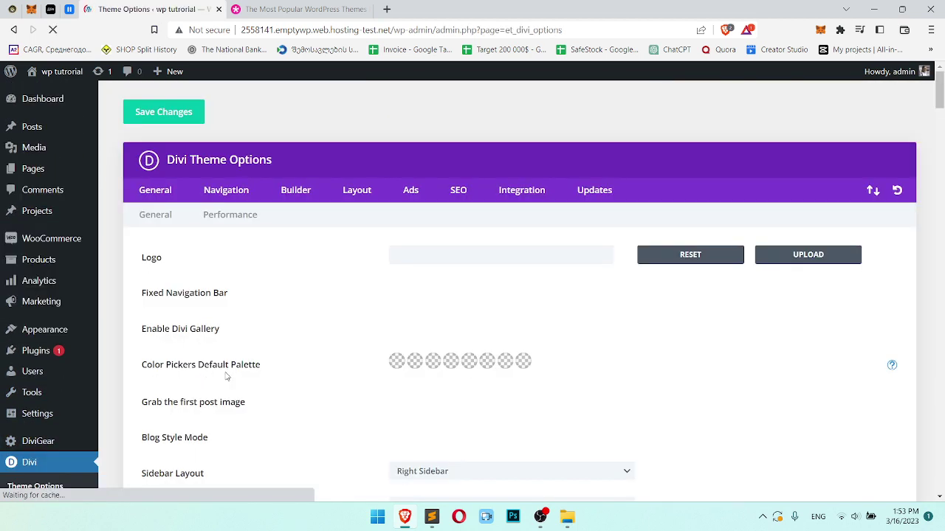
{"action": "left_click", "coordinate": [617, 193]}
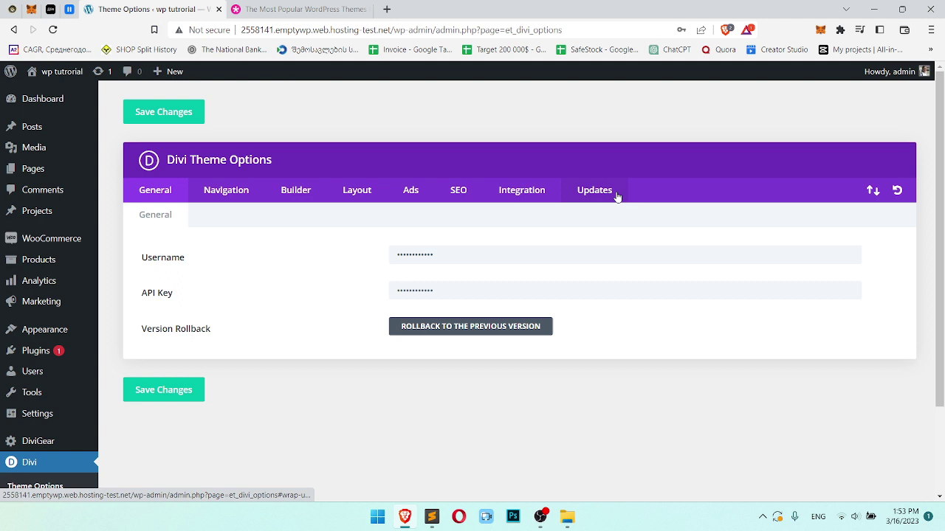
{"action": "double_click", "coordinate": [492, 256]}
{"action": "double_click", "coordinate": [448, 294]}
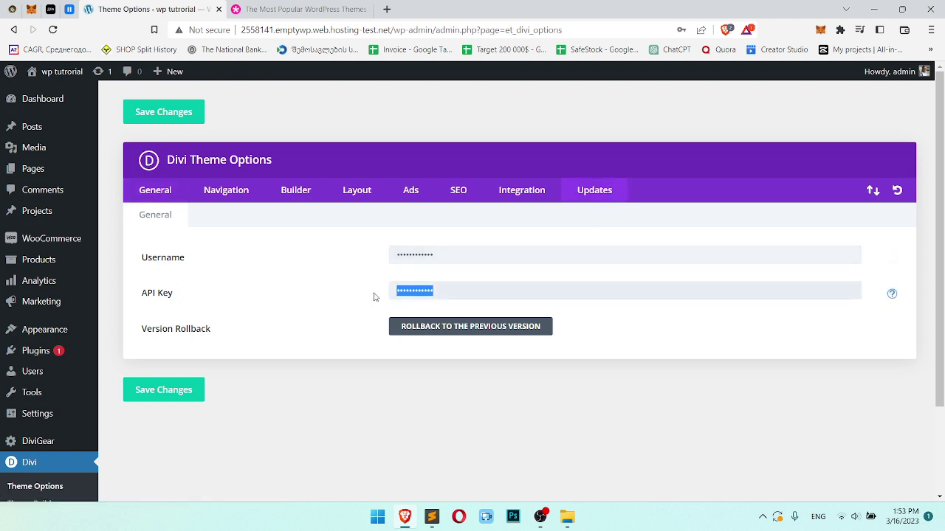
{"action": "left_click", "coordinate": [323, 290]}
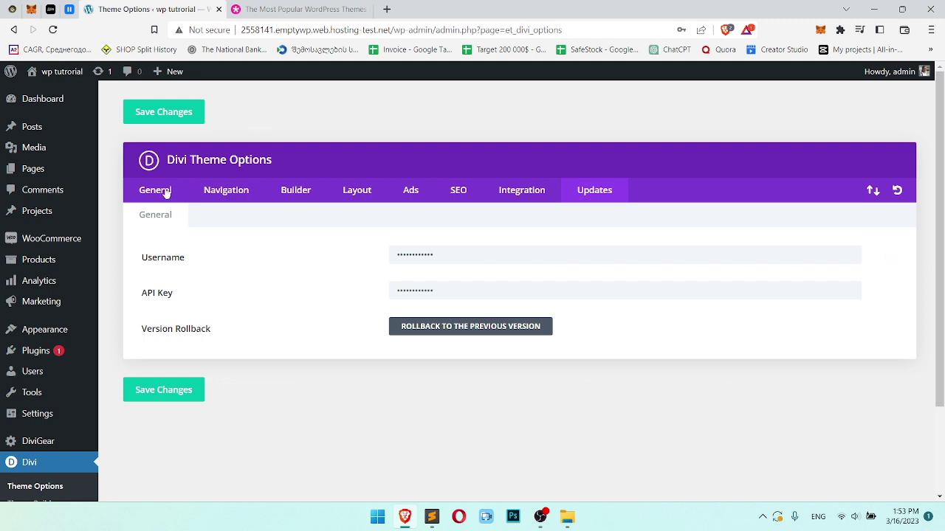
Create a new page titled 'Landing Page' and publish it
{"action": "left_click", "coordinate": [23, 175]}
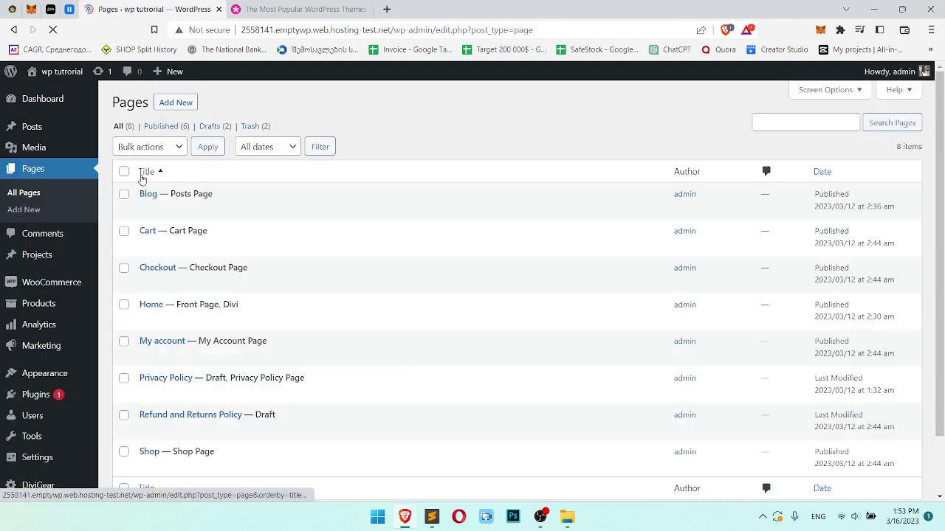
{"action": "left_click", "coordinate": [185, 103]}
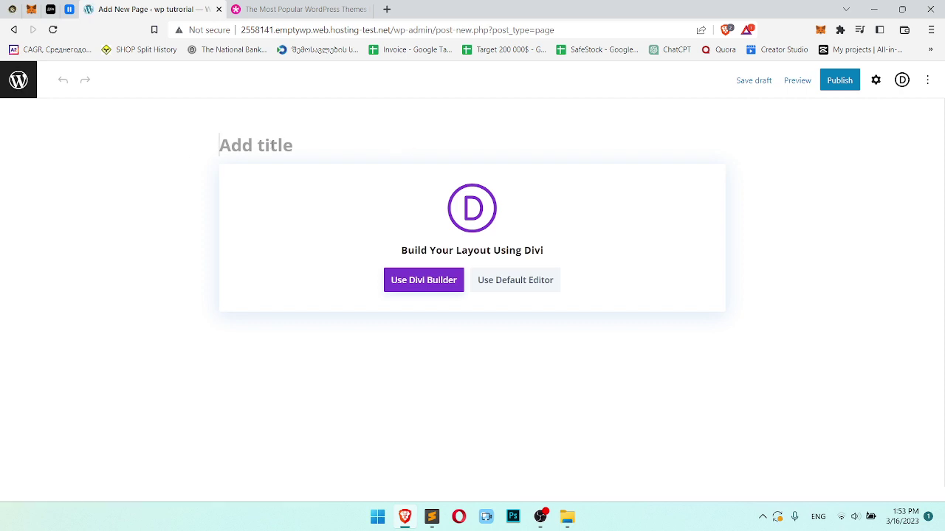
{"action": "type", "text": "LA"}
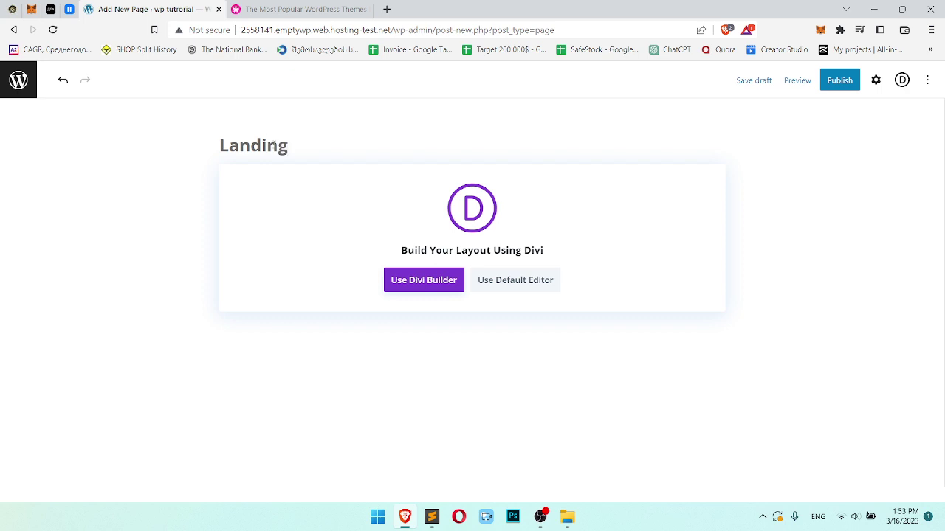
{"action": "left_click", "coordinate": [839, 80]}
{"action": "left_click", "coordinate": [821, 79]}
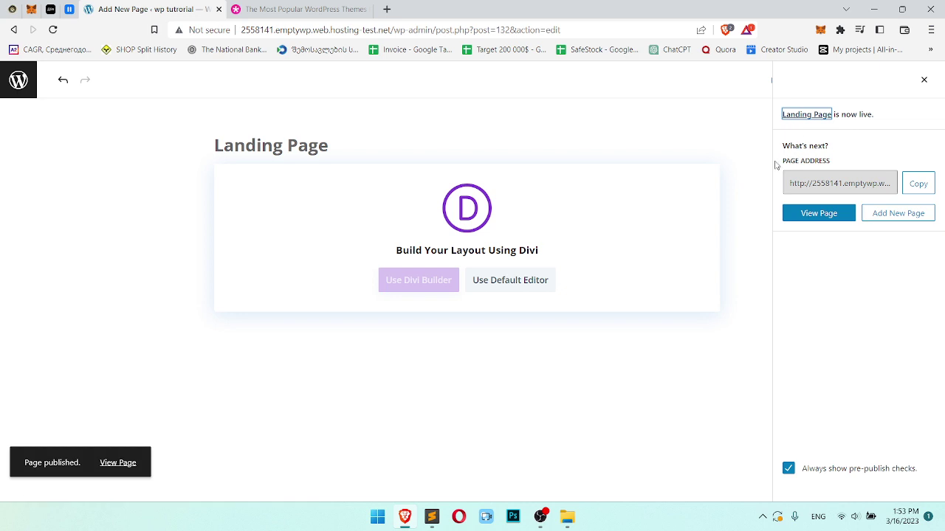
{"action": "left_click", "coordinate": [924, 81]}
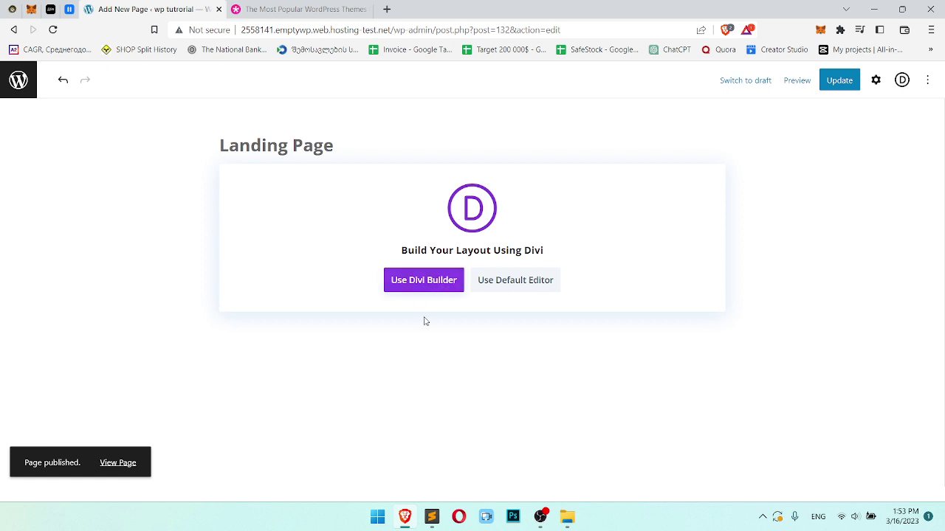
Launch the Divi visual builder on the Landing Page
{"action": "left_click", "coordinate": [417, 287]}
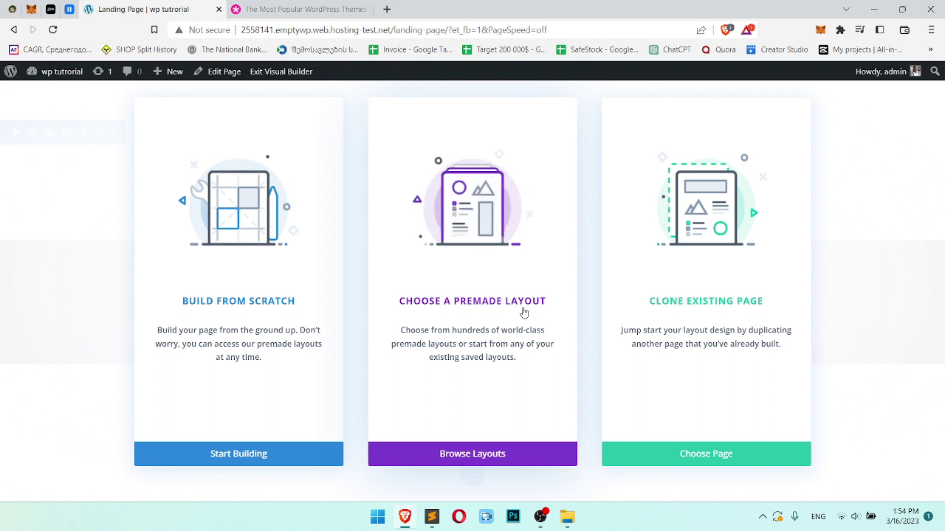
Browse the premade layout library and open the Farm To Table layout pack
{"action": "left_click", "coordinate": [521, 324]}
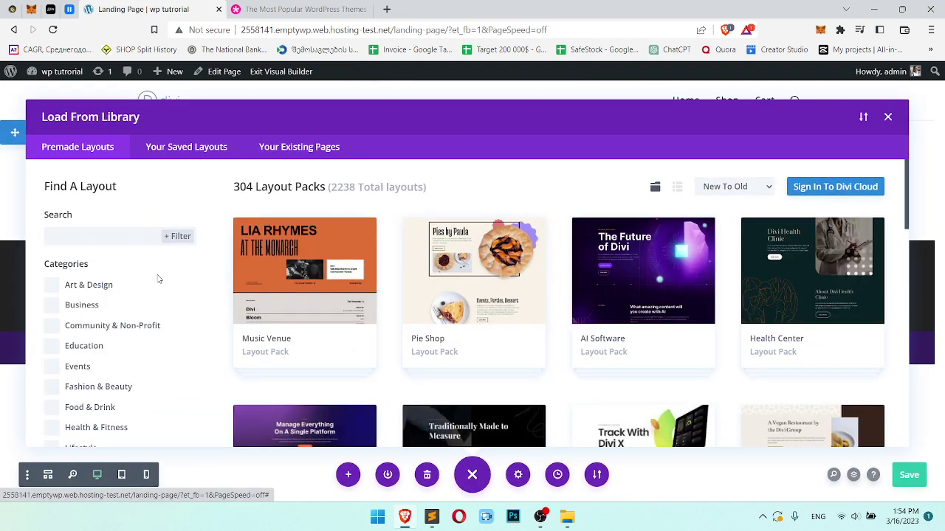
{"action": "scroll", "coordinate": [120, 253], "scroll_direction": "down", "scroll_amount": 1}
{"action": "scroll", "coordinate": [95, 361], "scroll_direction": "down", "scroll_amount": 1}
{"action": "scroll", "coordinate": [94, 360], "scroll_direction": "up", "scroll_amount": 2}
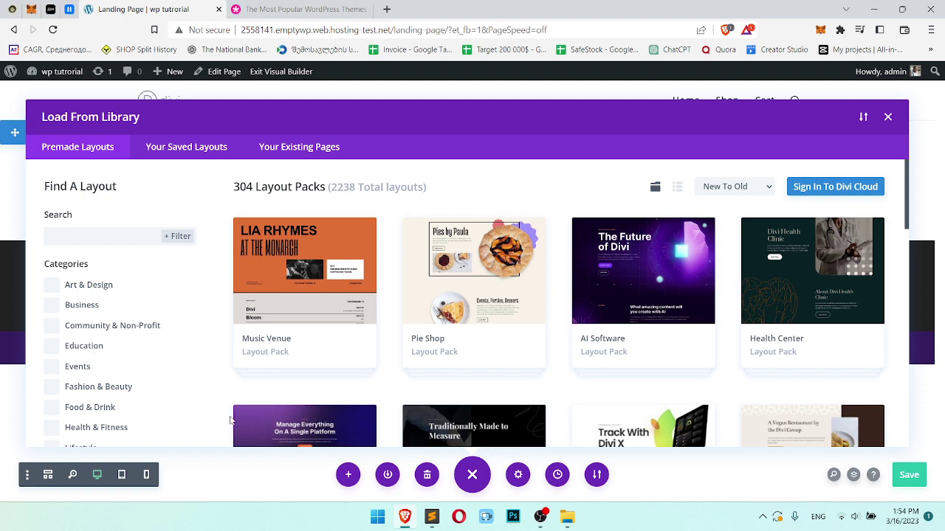
{"action": "scroll", "coordinate": [485, 341], "scroll_direction": "down", "scroll_amount": 2}
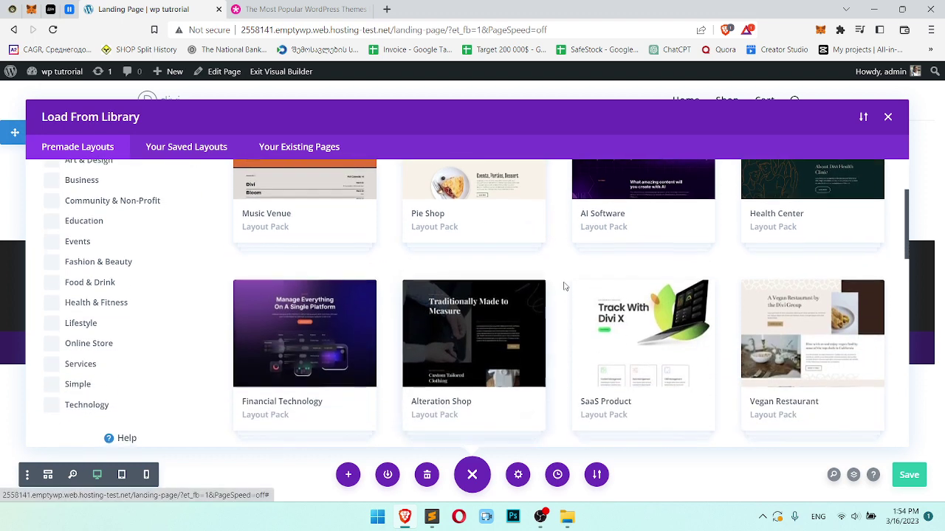
{"action": "scroll", "coordinate": [564, 286], "scroll_direction": "down", "scroll_amount": 3}
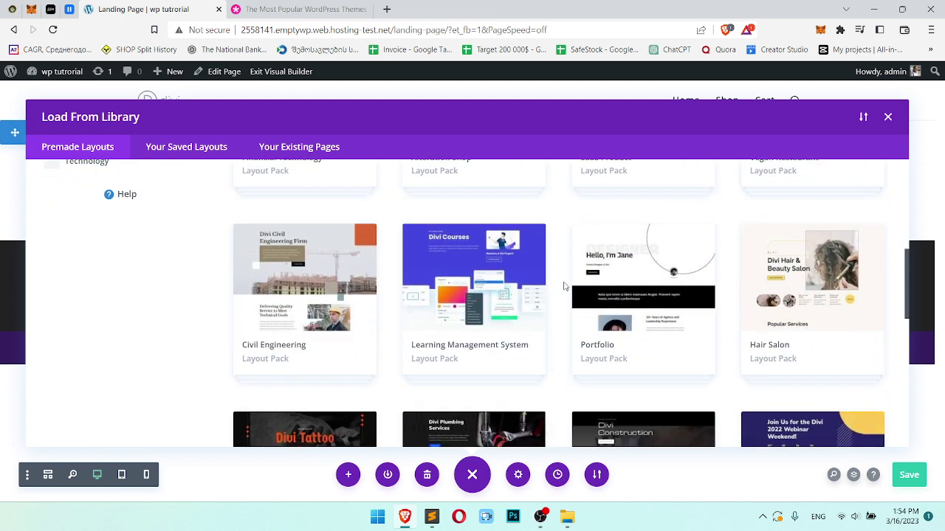
{"action": "scroll", "coordinate": [565, 287], "scroll_direction": "down", "scroll_amount": 3}
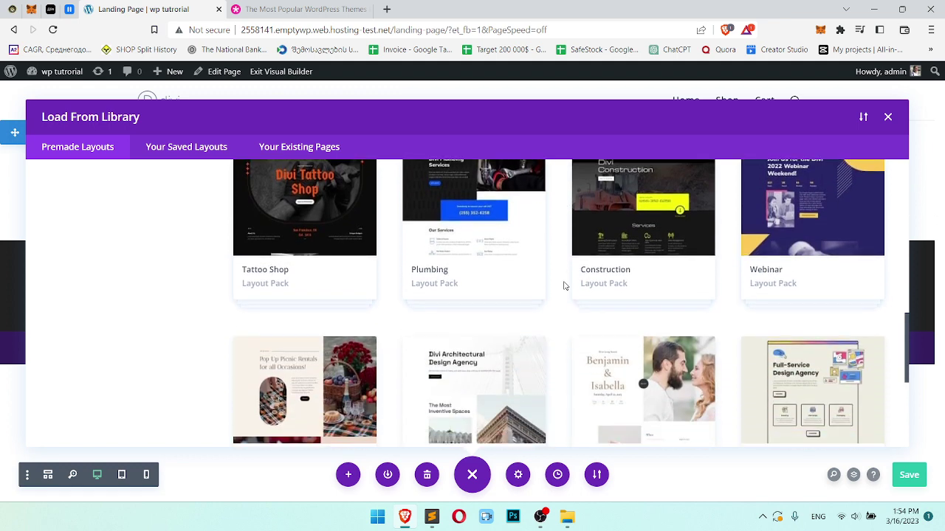
{"action": "scroll", "coordinate": [564, 287], "scroll_direction": "down", "scroll_amount": 4}
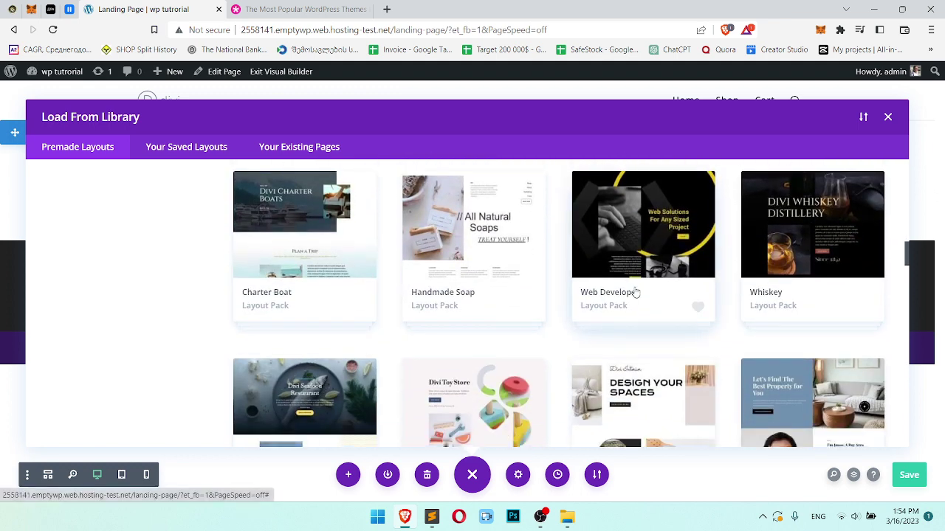
{"action": "scroll", "coordinate": [635, 293], "scroll_direction": "down", "scroll_amount": 1}
{"action": "scroll", "coordinate": [635, 293], "scroll_direction": "down", "scroll_amount": 2}
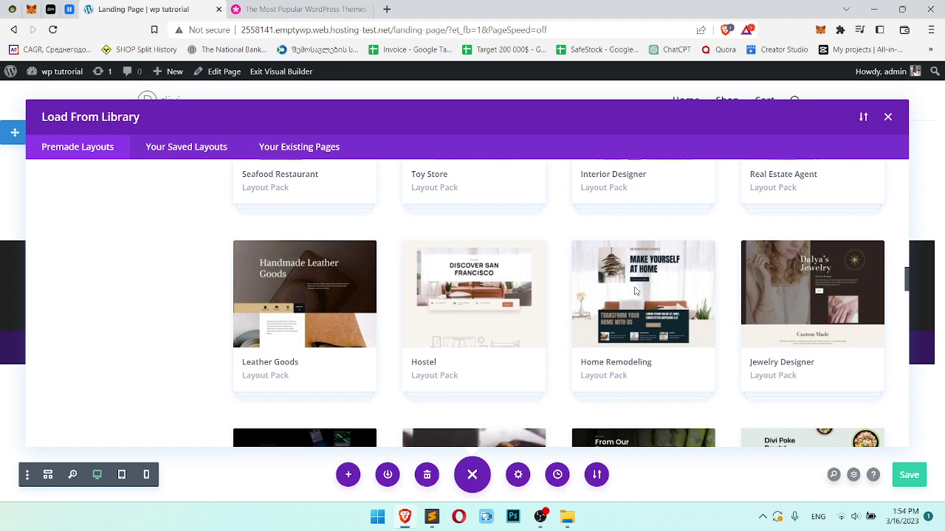
{"action": "scroll", "coordinate": [635, 293], "scroll_direction": "down", "scroll_amount": 2}
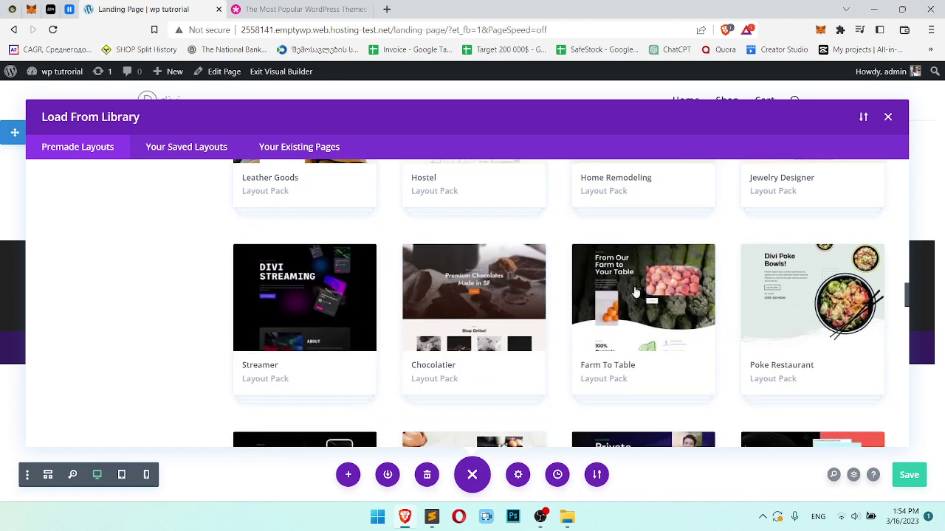
{"action": "scroll", "coordinate": [634, 293], "scroll_direction": "down", "scroll_amount": 1}
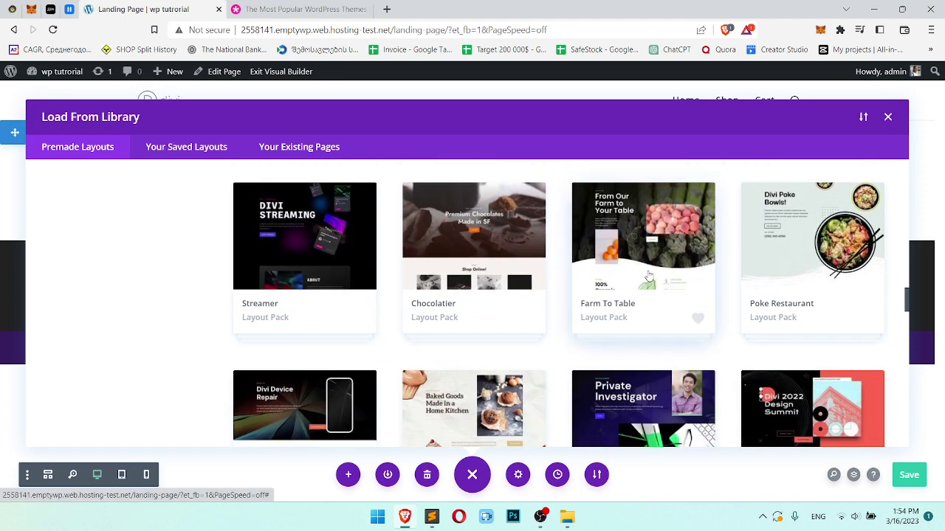
{"action": "left_click", "coordinate": [646, 266]}
{"action": "scroll", "coordinate": [583, 249], "scroll_direction": "down", "scroll_amount": 1}
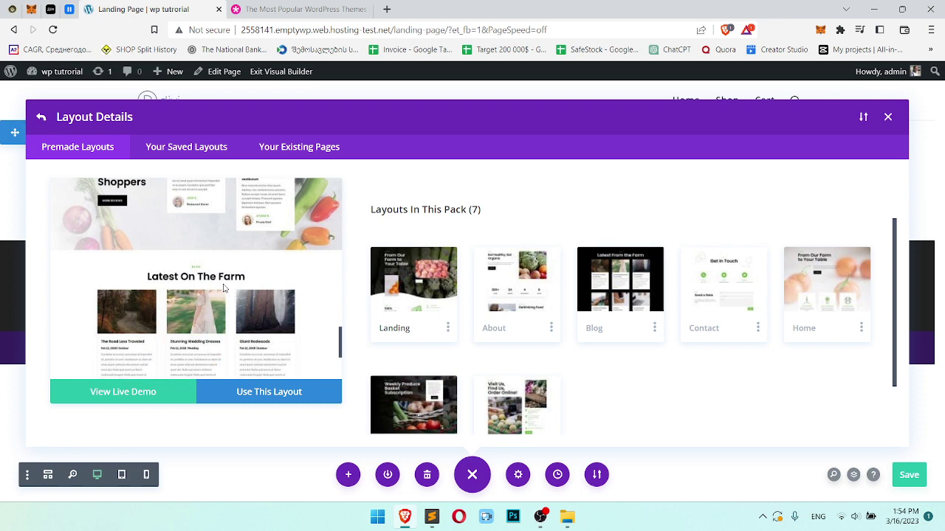
Apply the Farm To Table Landing layout to the page
{"action": "left_click", "coordinate": [286, 395]}
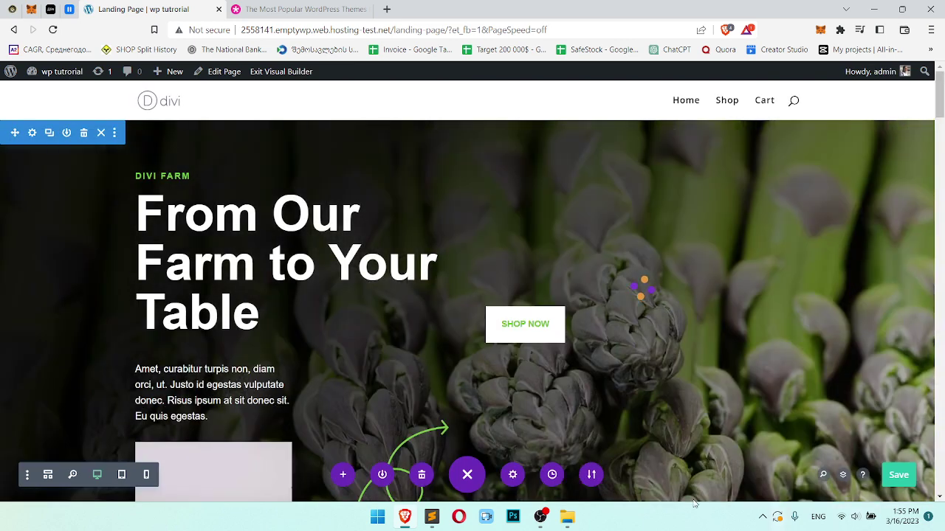
Save the page and copy the header's id, main-header, from developer tools
{"action": "left_click", "coordinate": [909, 476]}
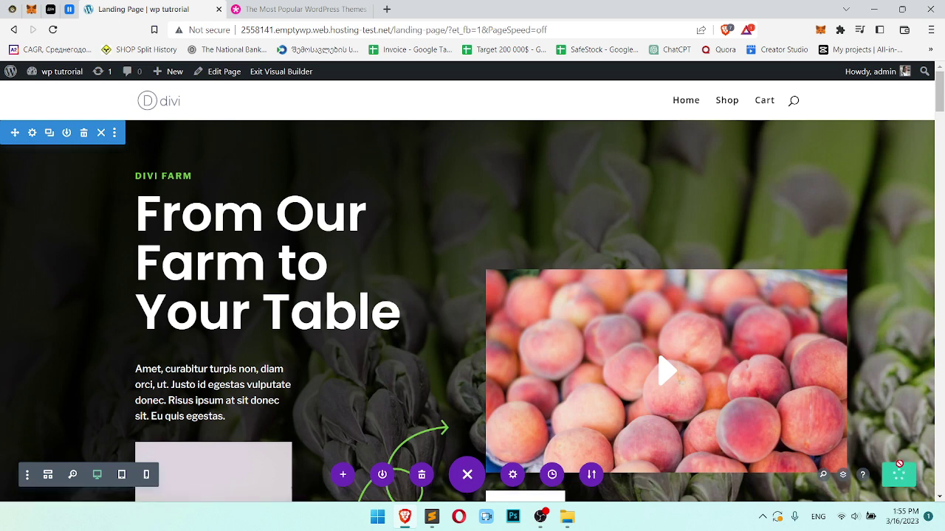
{"action": "right_click", "coordinate": [58, 93]}
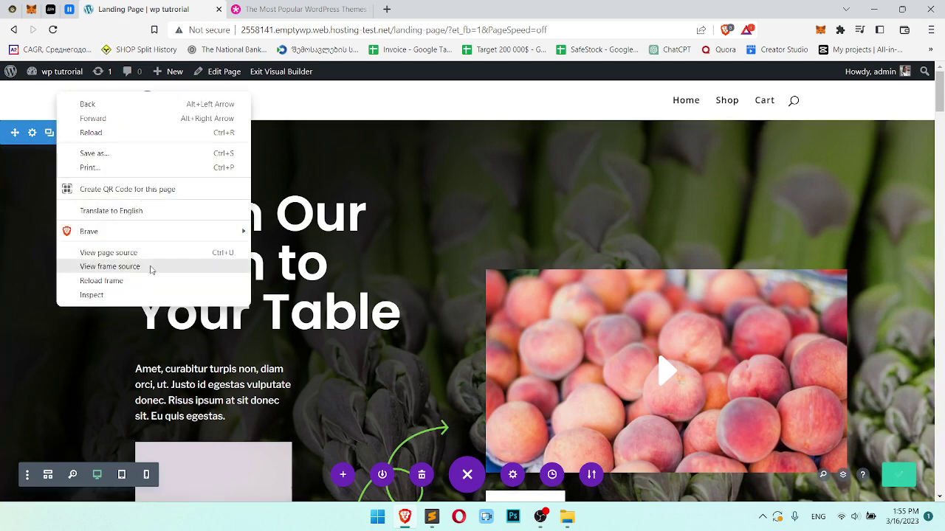
{"action": "left_click", "coordinate": [161, 295]}
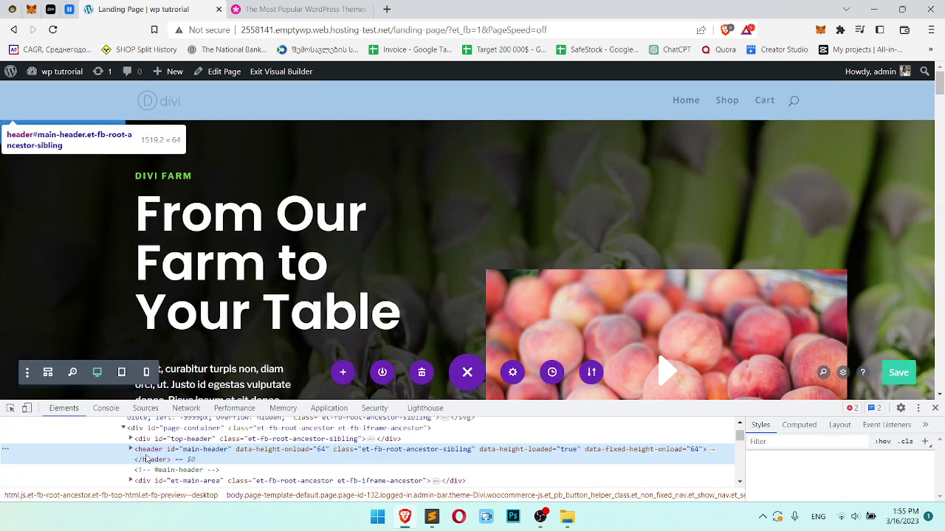
{"action": "double_click", "coordinate": [209, 453]}
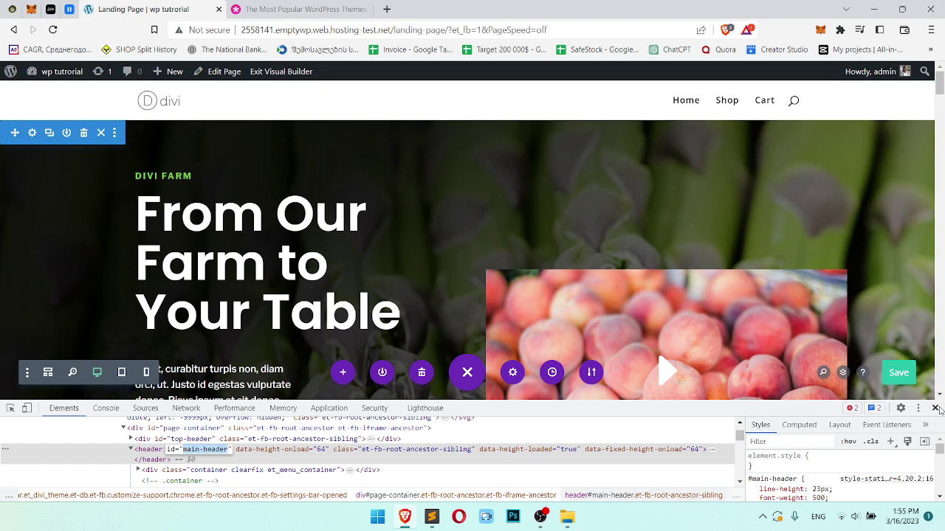
{"action": "left_click", "coordinate": [935, 408]}
Add '#main-header{display:none!important;}' to the page's Custom CSS to hide the header
{"action": "left_click", "coordinate": [513, 476]}
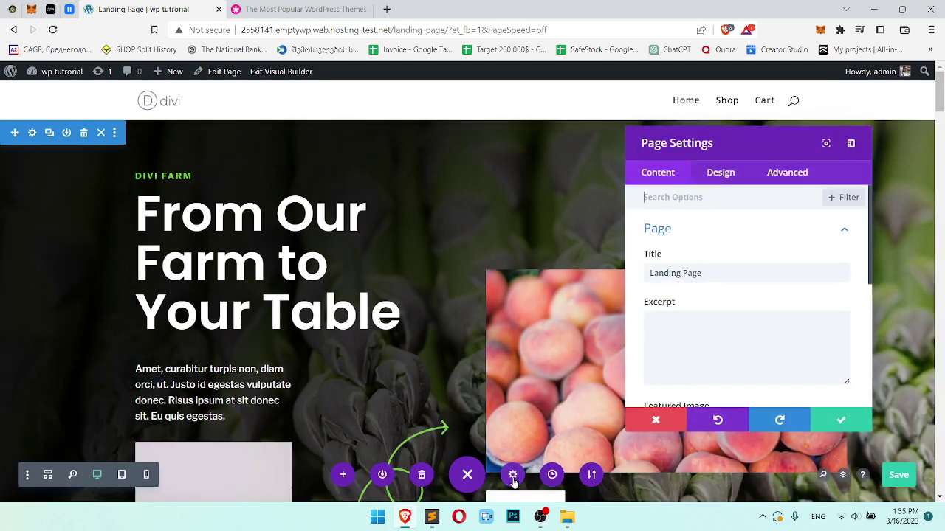
{"action": "left_click", "coordinate": [782, 177]}
{"action": "left_click", "coordinate": [736, 231]}
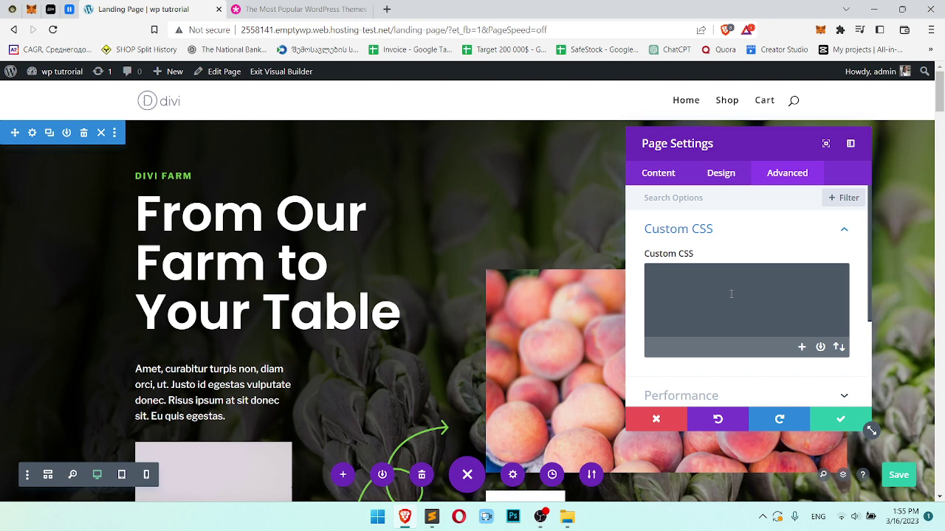
{"action": "type", "text": "#main-header"}
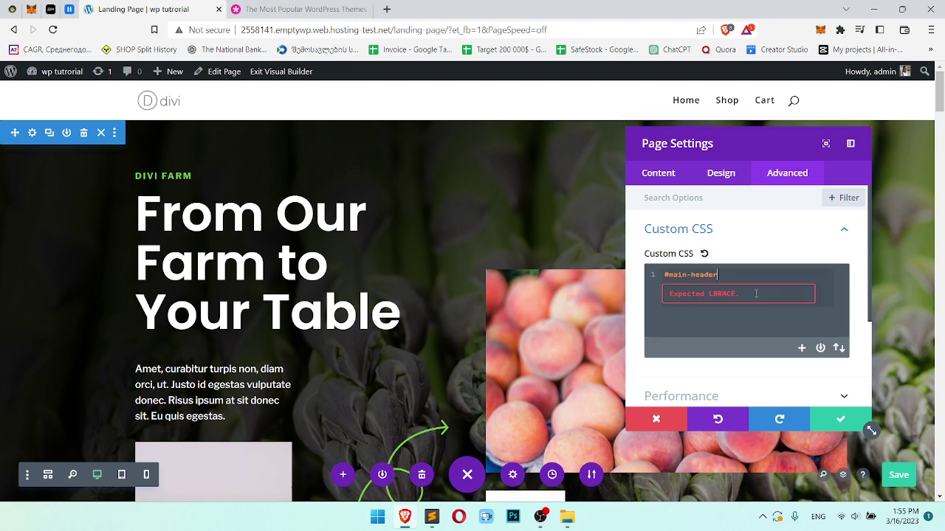
{"action": "type", "text": "{"}
{"action": "key", "text": "Return"}
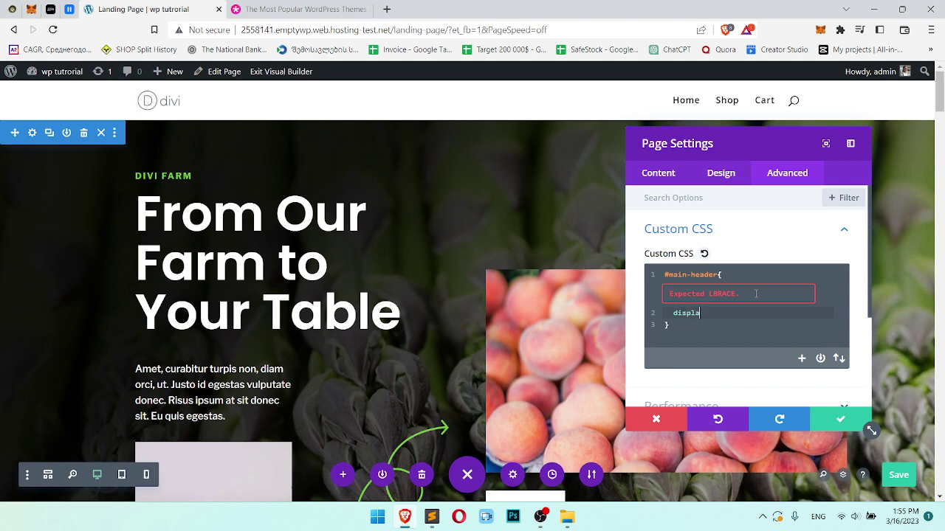
{"action": "type", "text": "display:none!important;"}
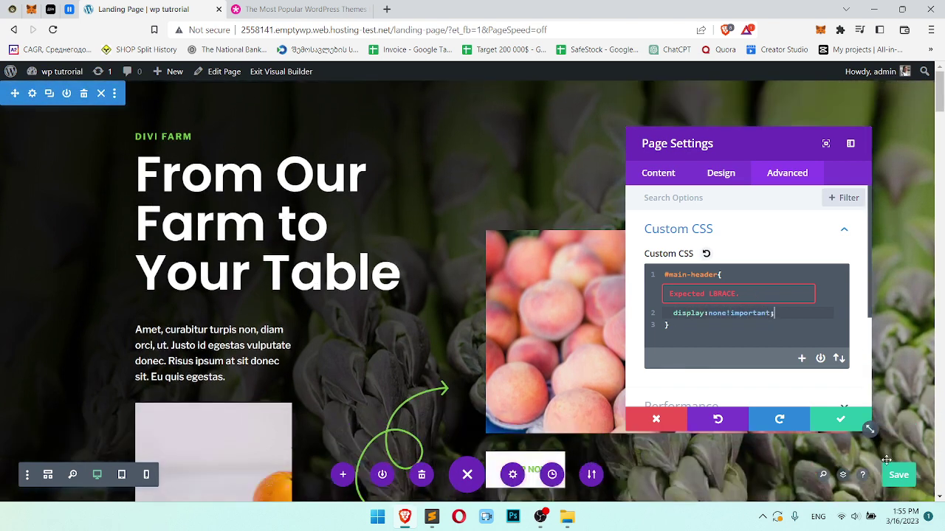
{"action": "left_click", "coordinate": [839, 422]}
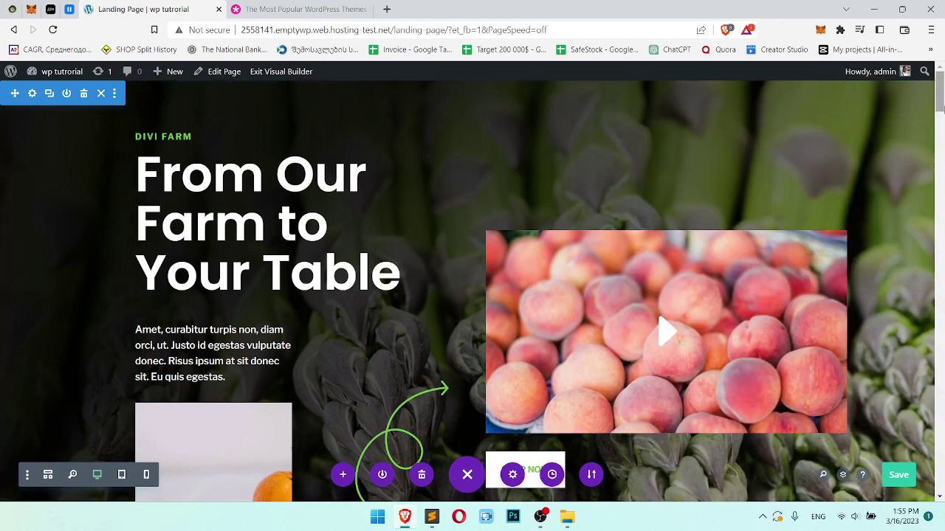
{"action": "left_click_drag", "start_coordinate": [939, 96], "coordinate": [940, 487]}
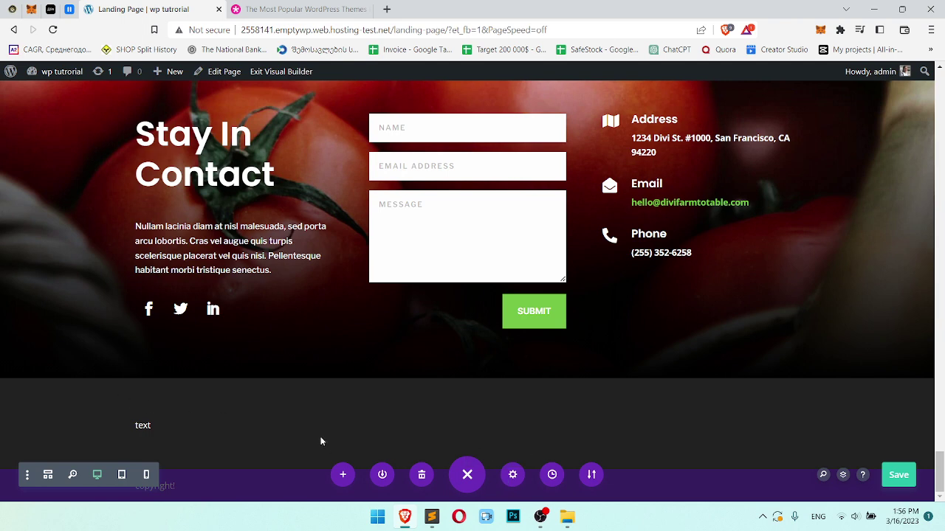
{"action": "right_click", "coordinate": [41, 409]}
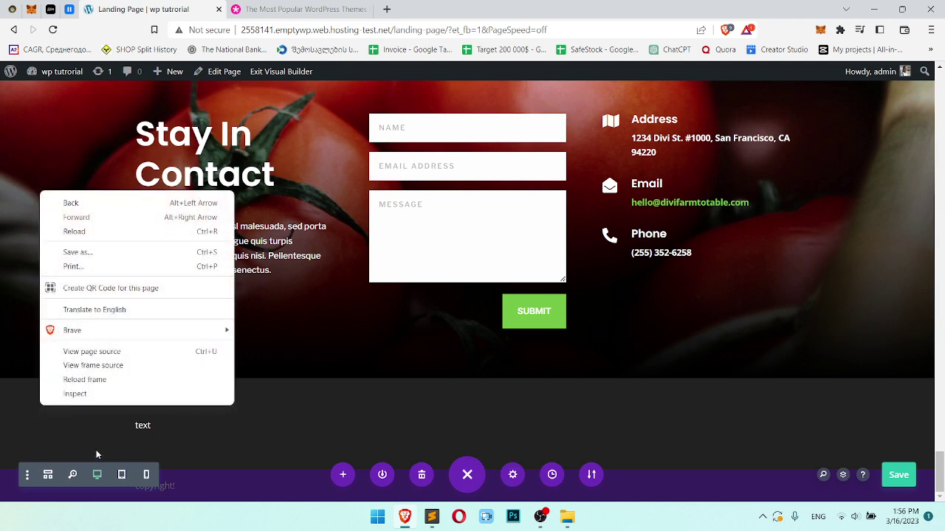
{"action": "left_click", "coordinate": [102, 403]}
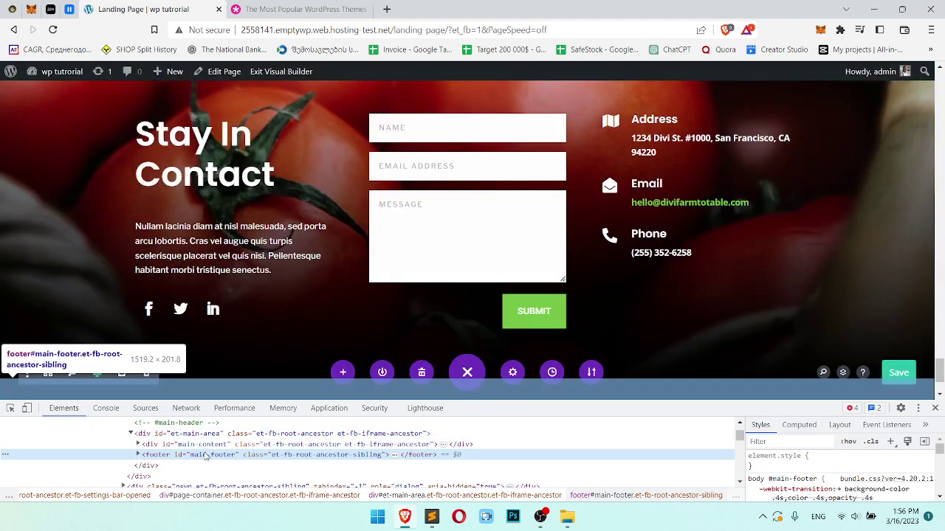
{"action": "double_click", "coordinate": [210, 455]}
Extend the page Custom CSS selector with ', #main-footer' so the footer is hidden too
{"action": "left_click", "coordinate": [934, 408]}
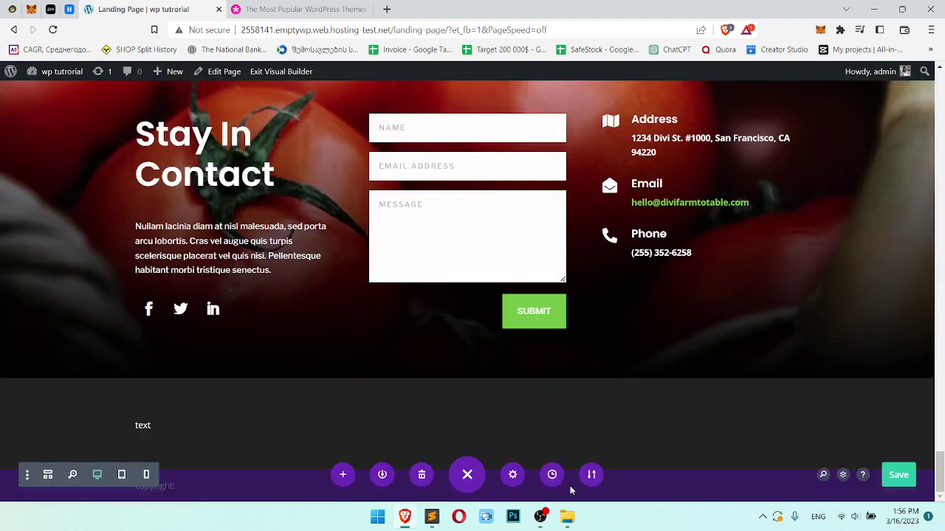
{"action": "left_click", "coordinate": [512, 475]}
{"action": "left_click", "coordinate": [786, 173]}
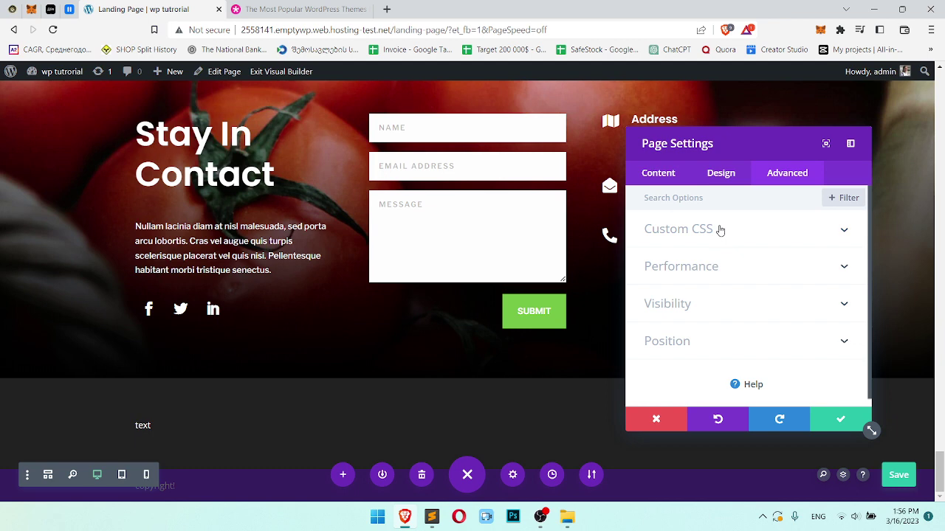
{"action": "left_click", "coordinate": [721, 231]}
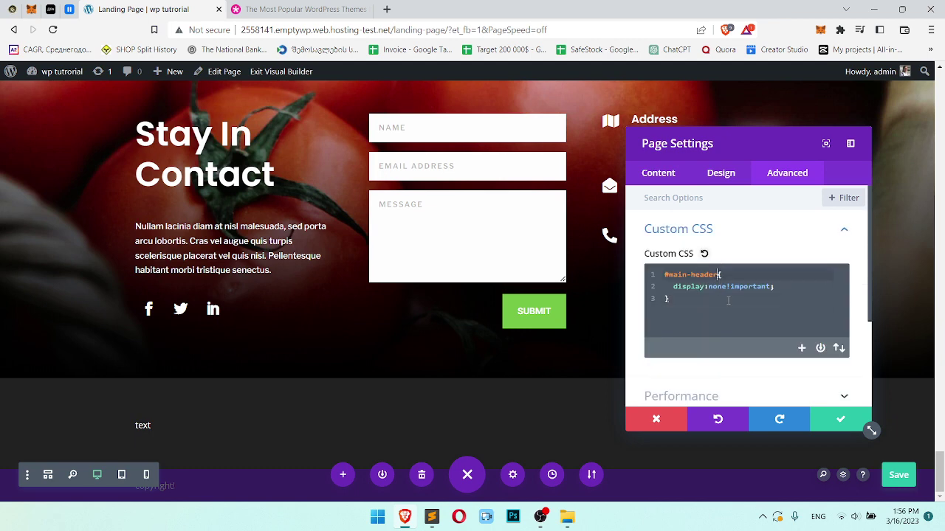
{"action": "type", "text": ", #main-footer"}
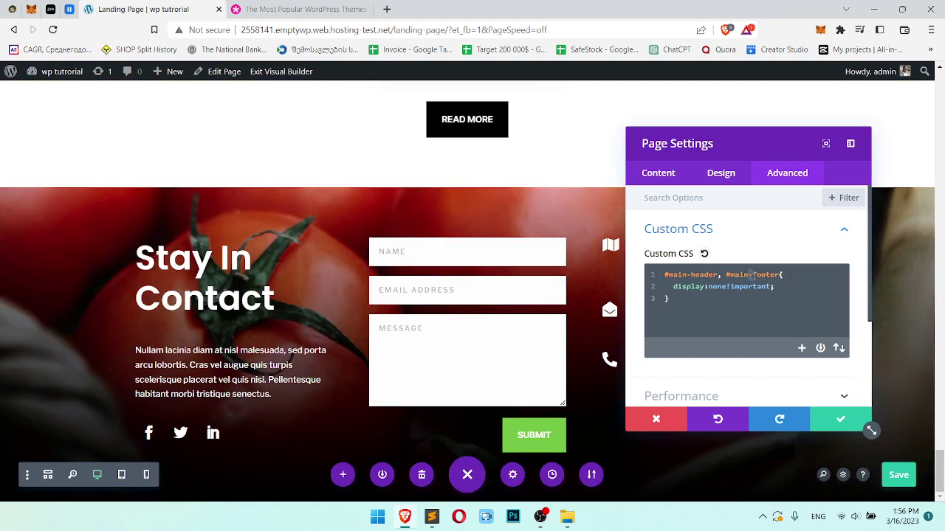
{"action": "left_click", "coordinate": [837, 421]}
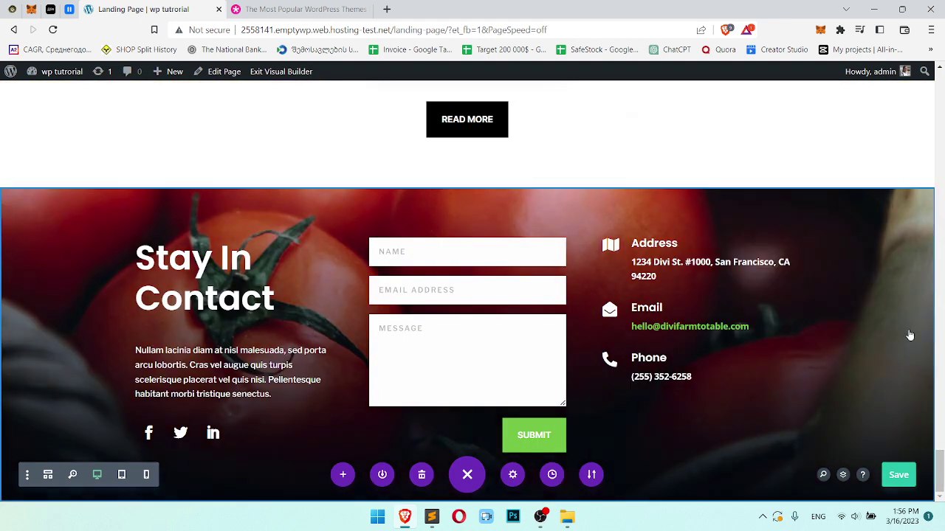
Save the page and delete the Latest On The Farm blog section
{"action": "scroll", "coordinate": [919, 365], "scroll_direction": "up", "scroll_amount": 10}
{"action": "left_click", "coordinate": [899, 476]}
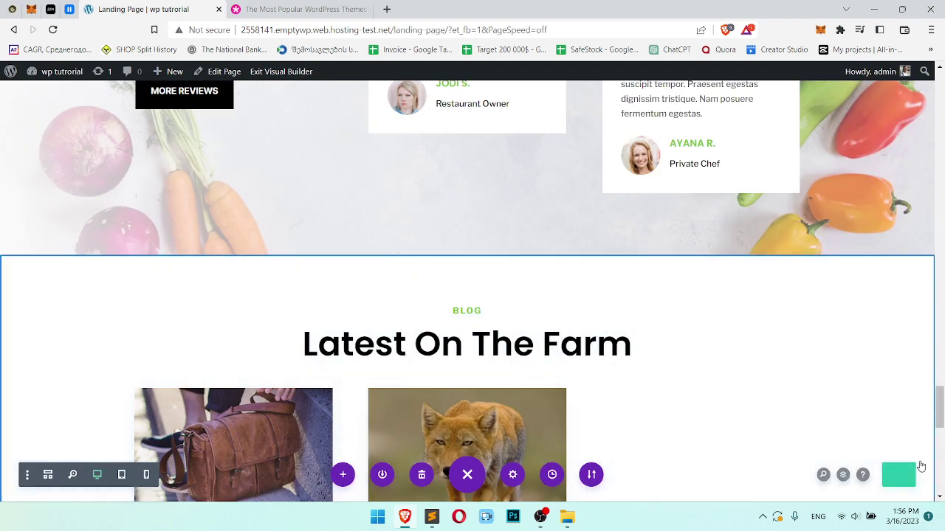
{"action": "left_click_drag", "start_coordinate": [939, 400], "coordinate": [939, 367]}
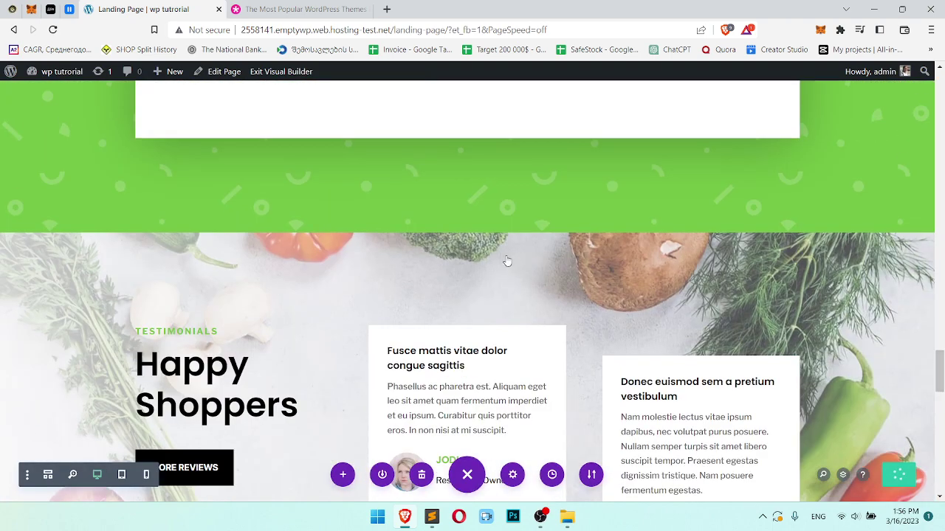
{"action": "scroll", "coordinate": [507, 261], "scroll_direction": "down", "scroll_amount": 9}
{"action": "scroll", "coordinate": [77, 199], "scroll_direction": "up", "scroll_amount": 1}
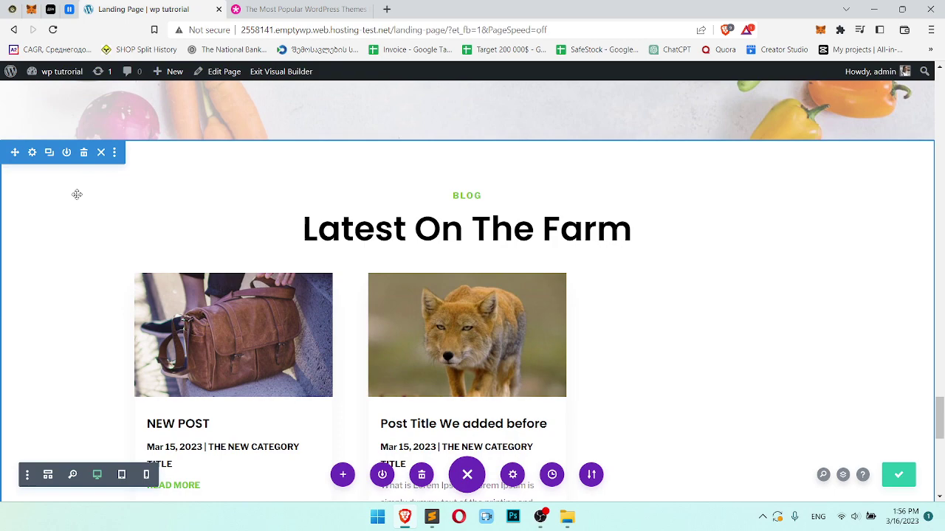
{"action": "key", "text": "ctrl+z"}
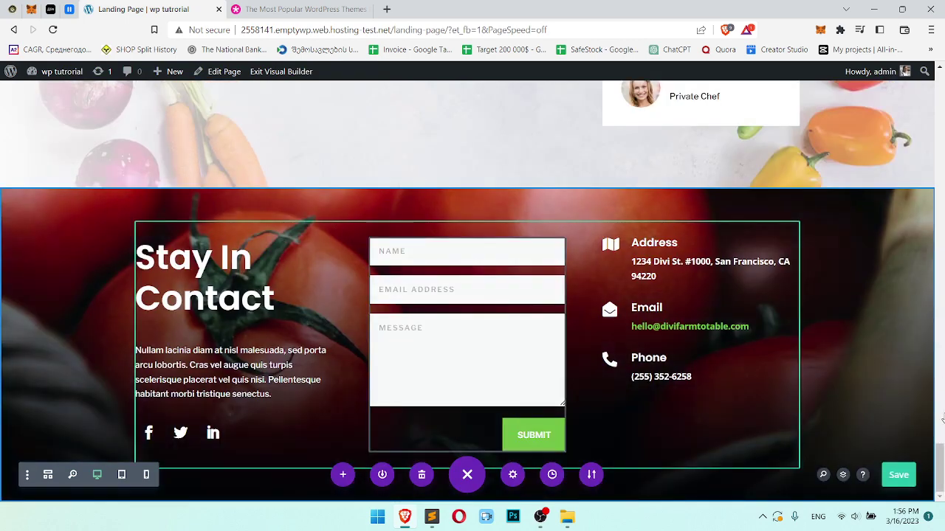
{"action": "scroll", "coordinate": [940, 440], "scroll_direction": "up", "scroll_amount": 4}
{"action": "scroll", "coordinate": [939, 439], "scroll_direction": "down", "scroll_amount": 3}
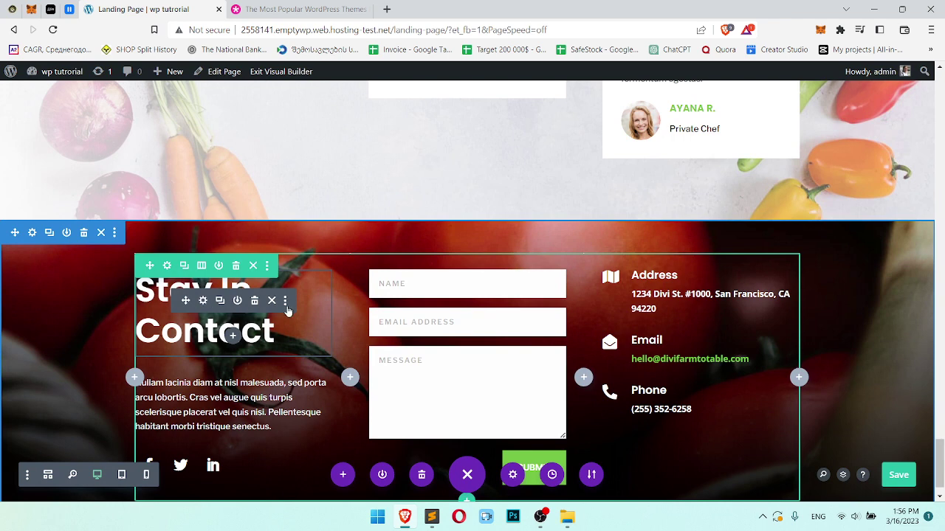
Change the Stay In Contact heading to 'Contact Us', move the social icons under it, and save
{"action": "left_click", "coordinate": [286, 309]}
{"action": "left_click_drag", "start_coordinate": [769, 320], "coordinate": [639, 322]}
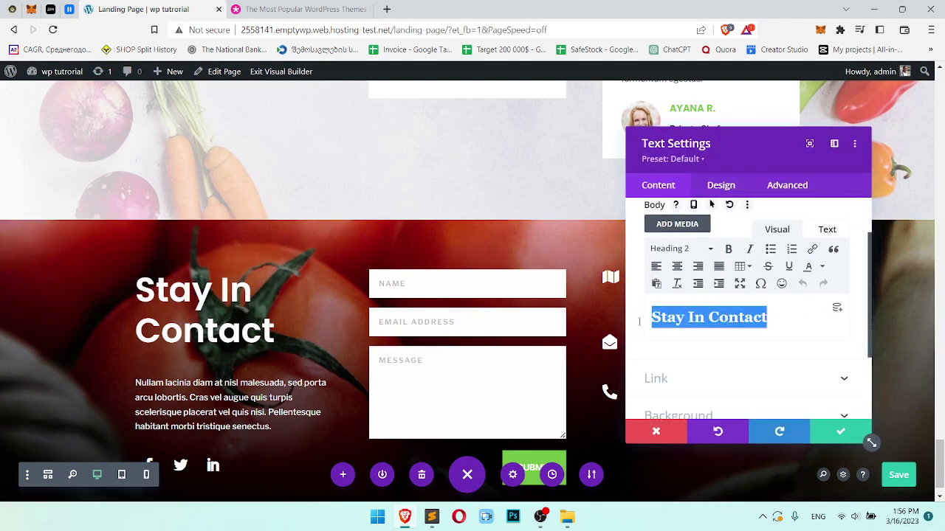
{"action": "type", "text": "Contact Us"}
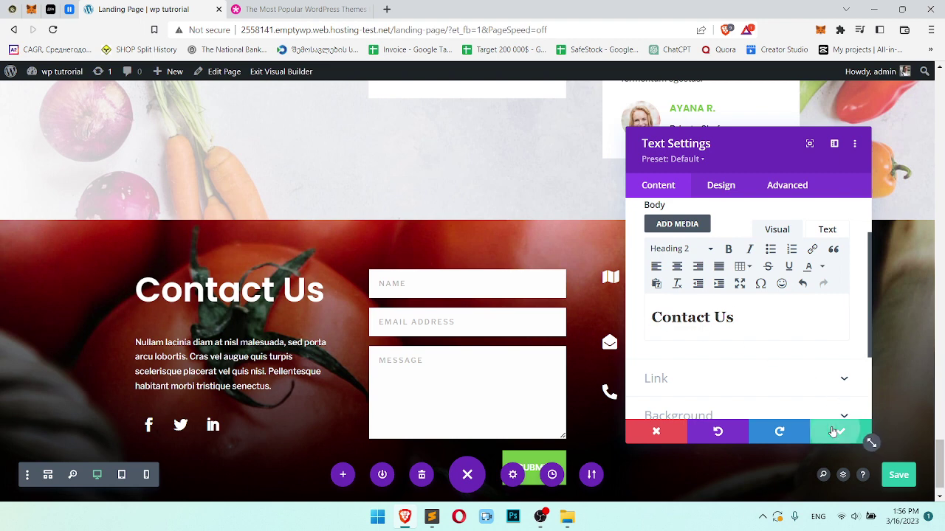
{"action": "scroll", "coordinate": [436, 378], "scroll_direction": "down", "scroll_amount": 1}
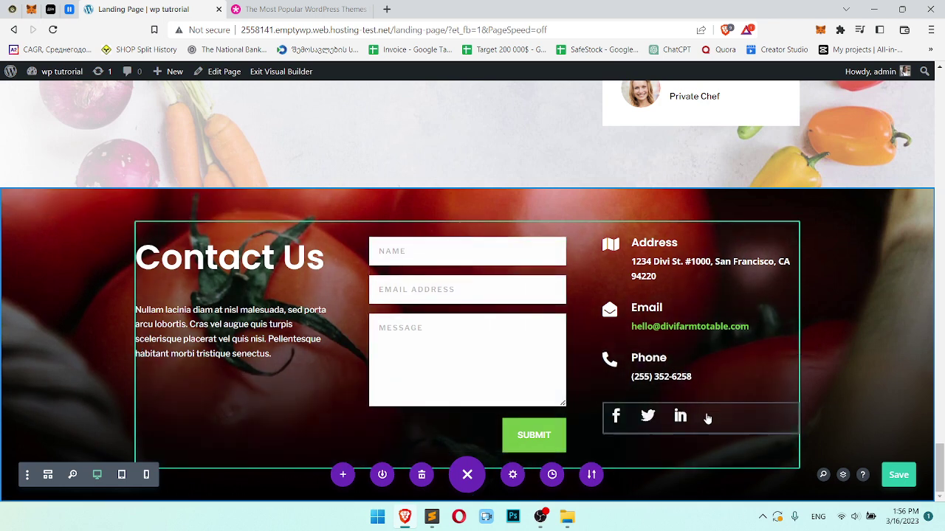
{"action": "left_click_drag", "start_coordinate": [616, 416], "coordinate": [231, 329]}
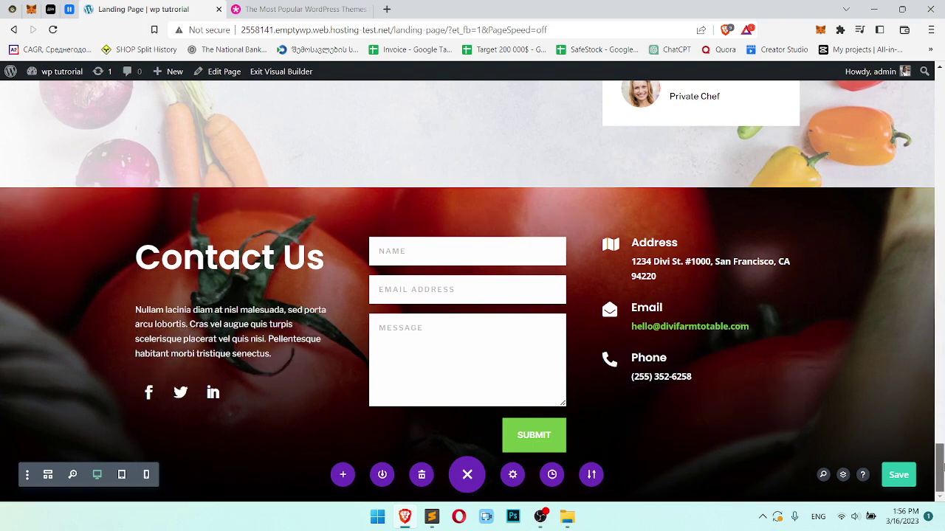
{"action": "scroll", "coordinate": [940, 452], "scroll_direction": "up", "scroll_amount": 2}
{"action": "left_click_drag", "start_coordinate": [942, 450], "coordinate": [942, 369]}
{"action": "key", "text": "ctrl+s"}
Replace the artichoke tile's image with fashion-10 from the Media Library
{"action": "scroll", "coordinate": [291, 285], "scroll_direction": "up", "scroll_amount": 4}
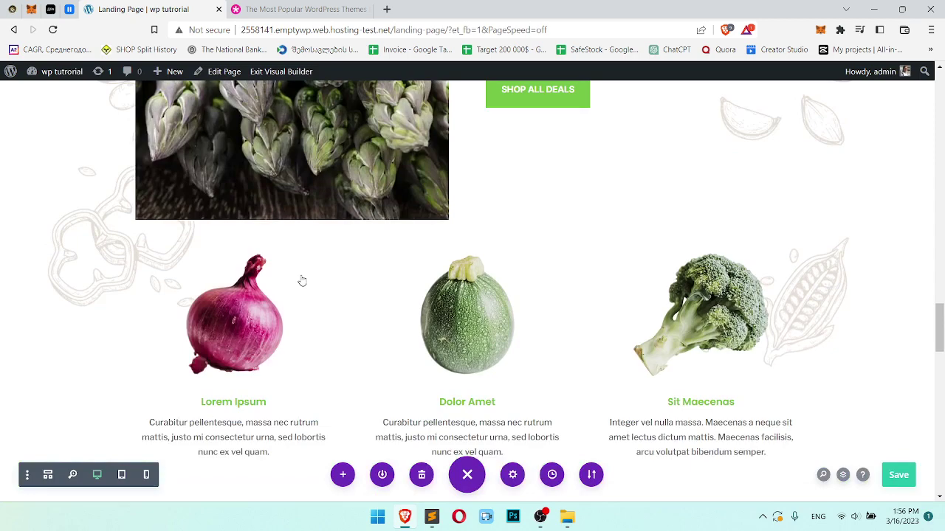
{"action": "scroll", "coordinate": [337, 289], "scroll_direction": "up", "scroll_amount": 10}
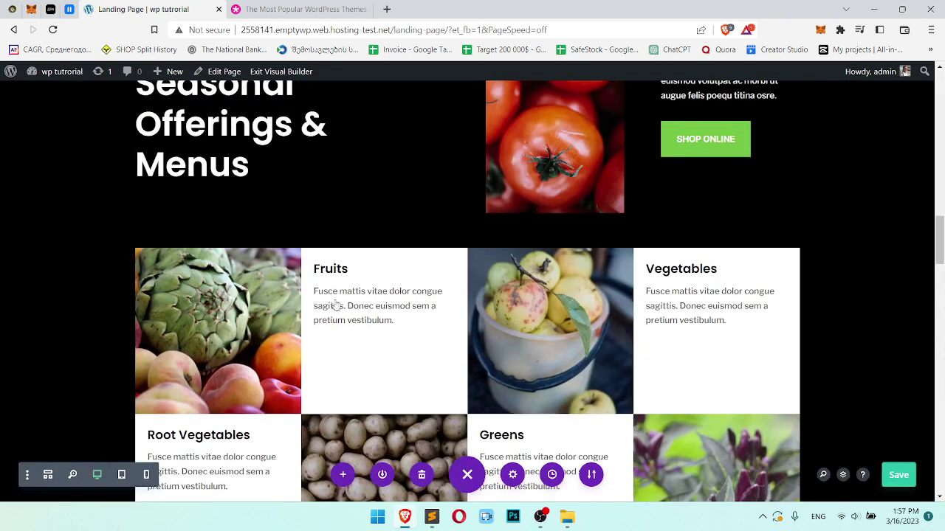
{"action": "mouse_move", "coordinate": [184, 291]}
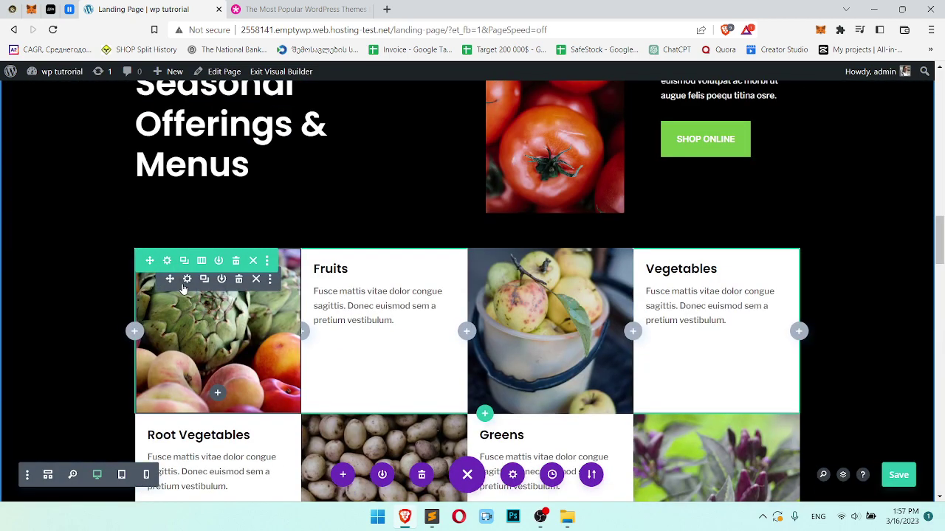
{"action": "left_click", "coordinate": [185, 283]}
{"action": "left_click", "coordinate": [697, 325]}
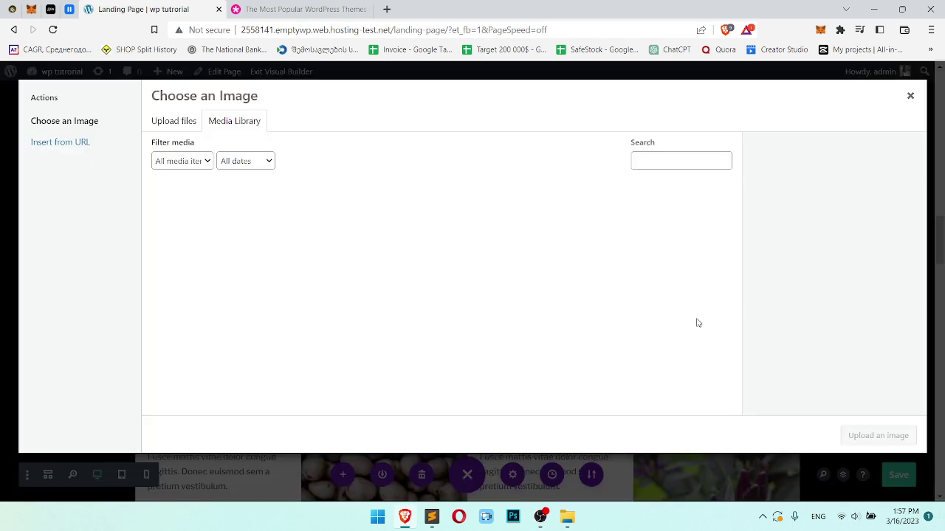
{"action": "scroll", "coordinate": [549, 284], "scroll_direction": "down", "scroll_amount": 10}
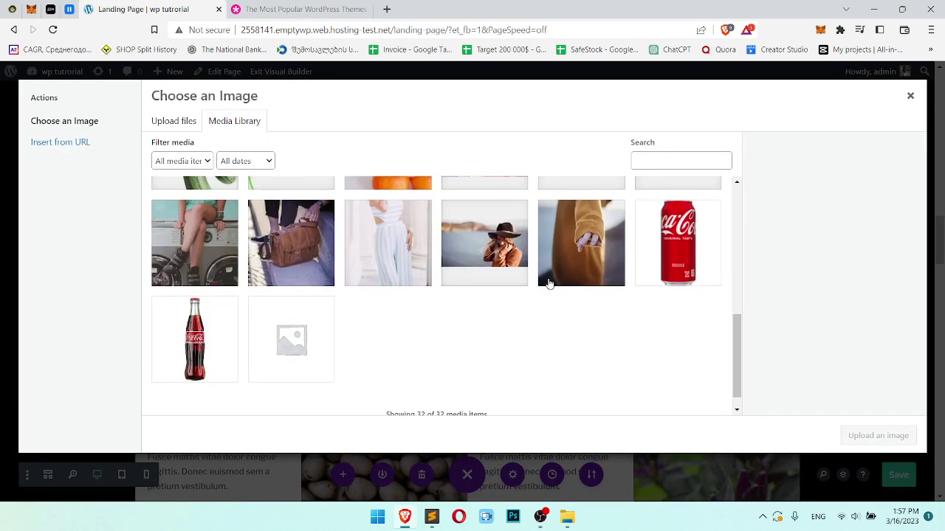
{"action": "scroll", "coordinate": [647, 341], "scroll_direction": "up", "scroll_amount": 1}
{"action": "scroll", "coordinate": [647, 342], "scroll_direction": "down", "scroll_amount": 1}
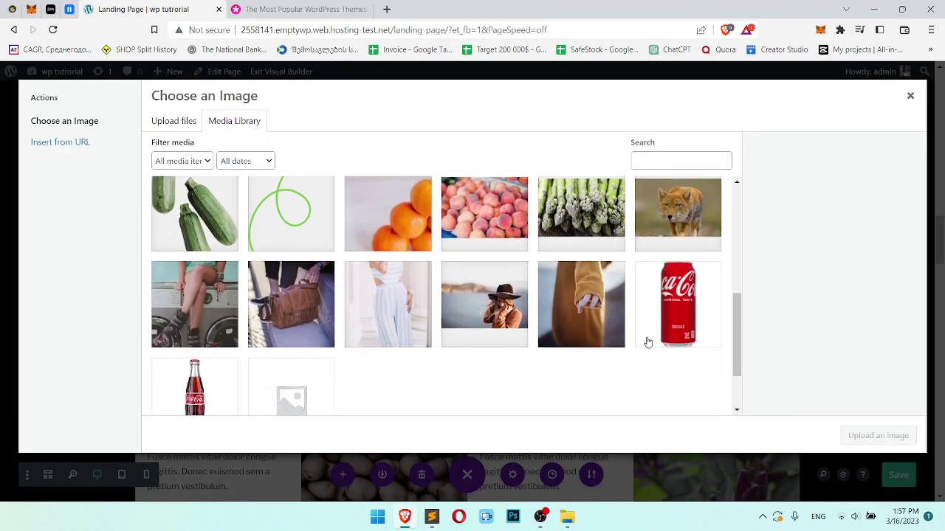
{"action": "scroll", "coordinate": [628, 333], "scroll_direction": "up", "scroll_amount": 1}
{"action": "scroll", "coordinate": [565, 334], "scroll_direction": "up", "scroll_amount": 1}
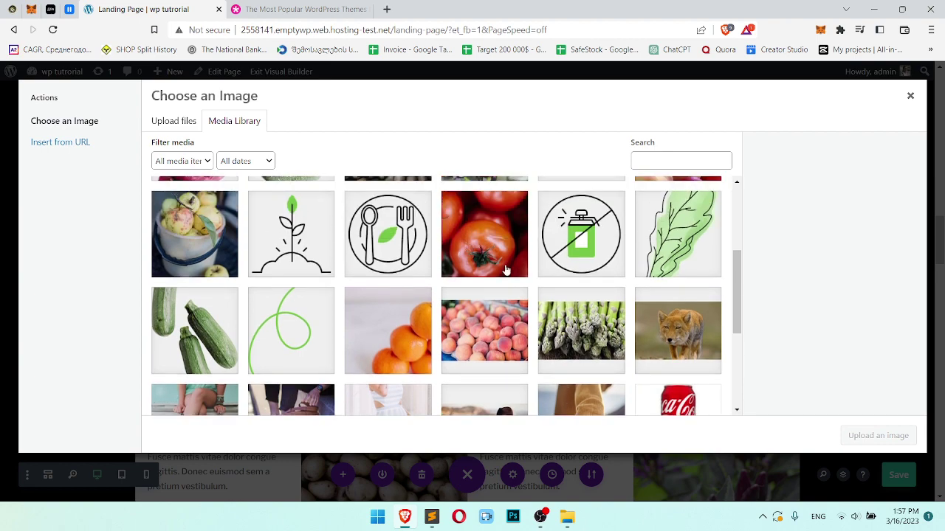
{"action": "scroll", "coordinate": [532, 293], "scroll_direction": "down", "scroll_amount": 3}
{"action": "left_click", "coordinate": [218, 250]}
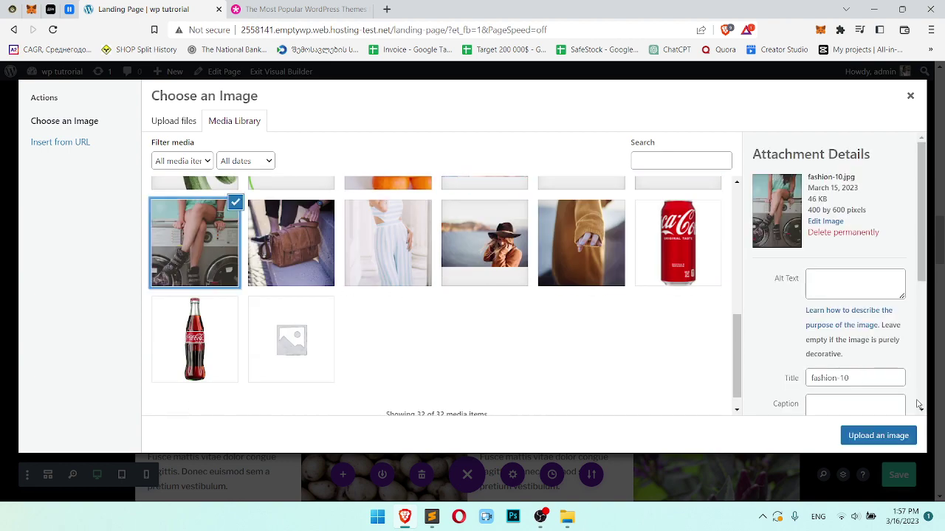
{"action": "left_click", "coordinate": [894, 440]}
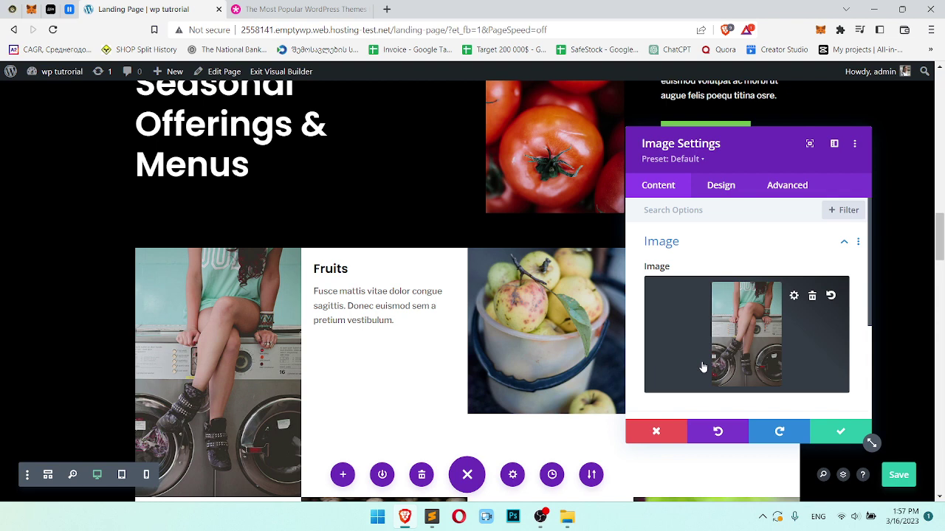
Reset the tile back to its original artichoke photo
{"action": "scroll", "coordinate": [703, 367], "scroll_direction": "down", "scroll_amount": 2}
{"action": "scroll", "coordinate": [507, 353], "scroll_direction": "down", "scroll_amount": 3}
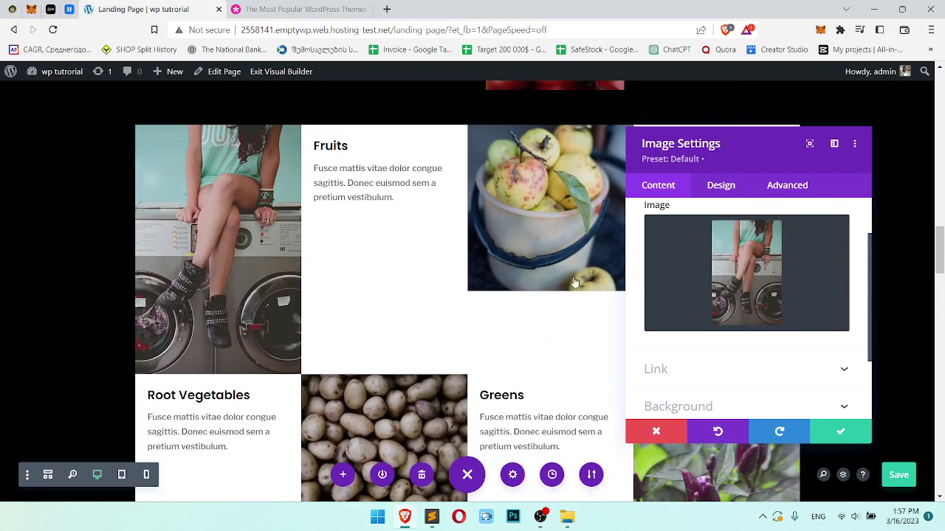
{"action": "mouse_move", "coordinate": [746, 281]}
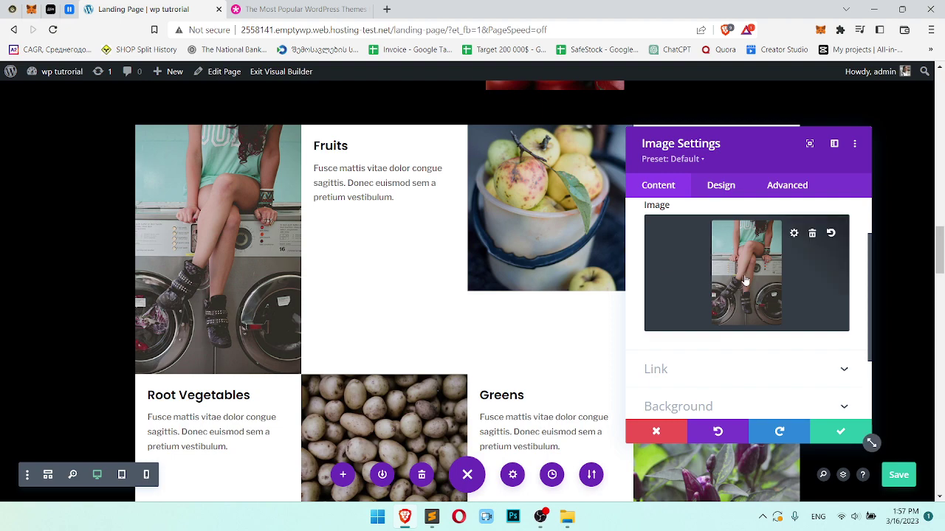
{"action": "left_click", "coordinate": [830, 232]}
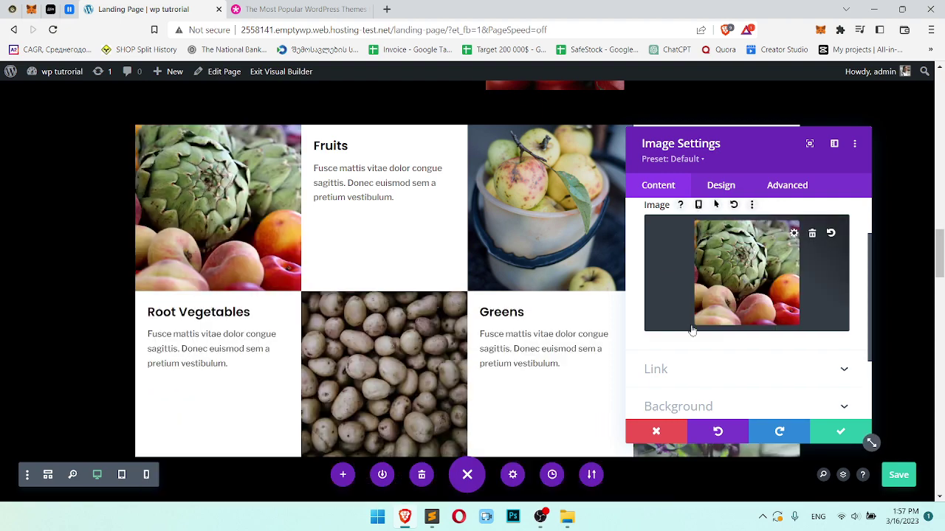
Close the image settings and drag the Seasonal Offerings & Menus section further down the page
{"action": "left_click", "coordinate": [840, 431]}
{"action": "scroll", "coordinate": [88, 202], "scroll_direction": "up", "scroll_amount": 4}
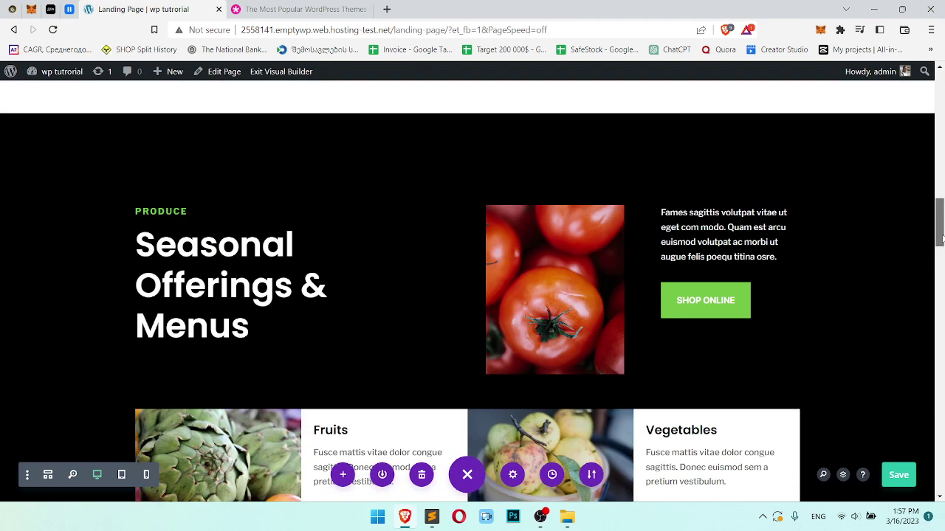
{"action": "mouse_move", "coordinate": [25, 135]}
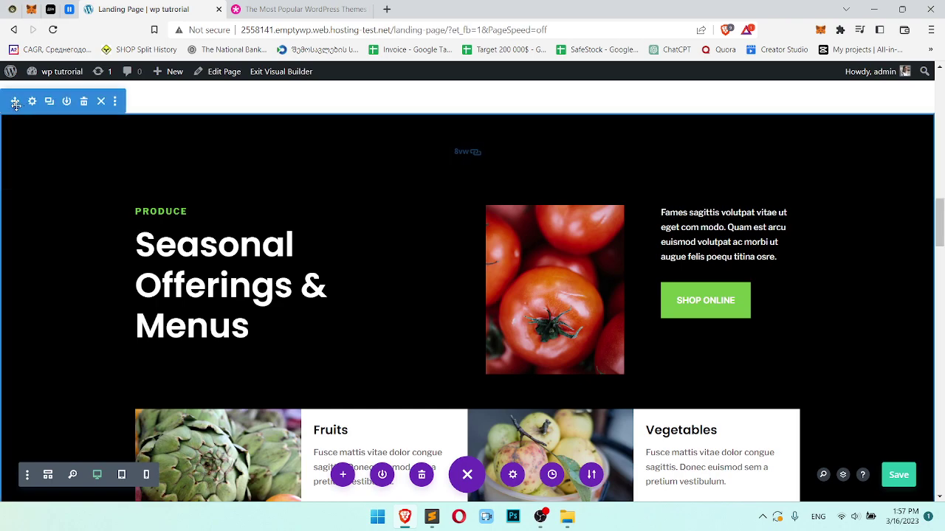
{"action": "scroll", "coordinate": [48, 140], "scroll_direction": "down", "scroll_amount": 10}
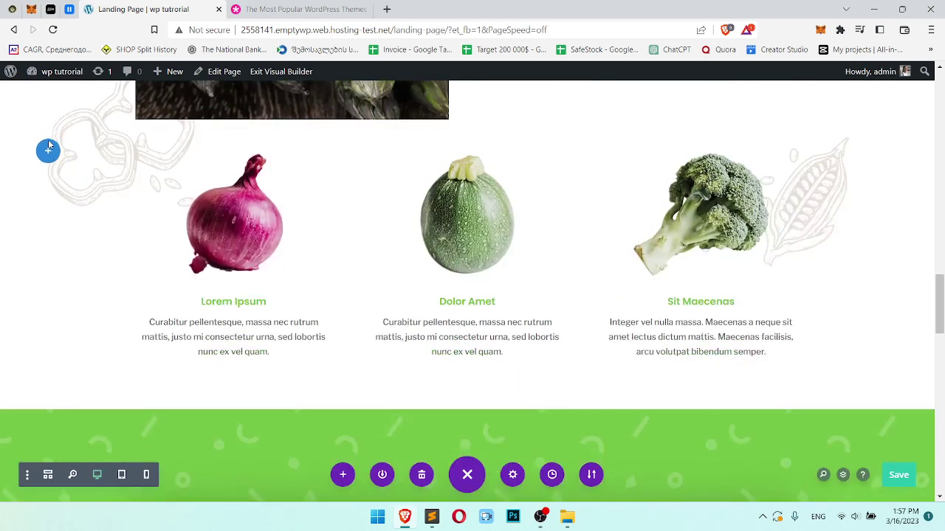
{"action": "scroll", "coordinate": [48, 146], "scroll_direction": "up", "scroll_amount": 5}
{"action": "left_click_drag", "start_coordinate": [48, 146], "coordinate": [22, 252]}
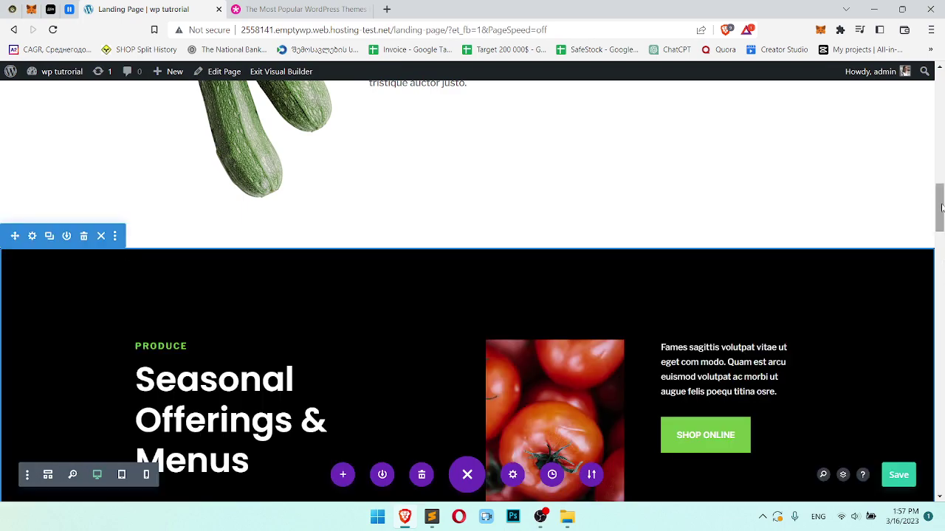
Scroll through the page to confirm the section's new position relative to This Week's Deals
{"action": "scroll", "coordinate": [943, 305], "scroll_direction": "down", "scroll_amount": 3}
{"action": "left_click_drag", "start_coordinate": [941, 251], "coordinate": [940, 307]}
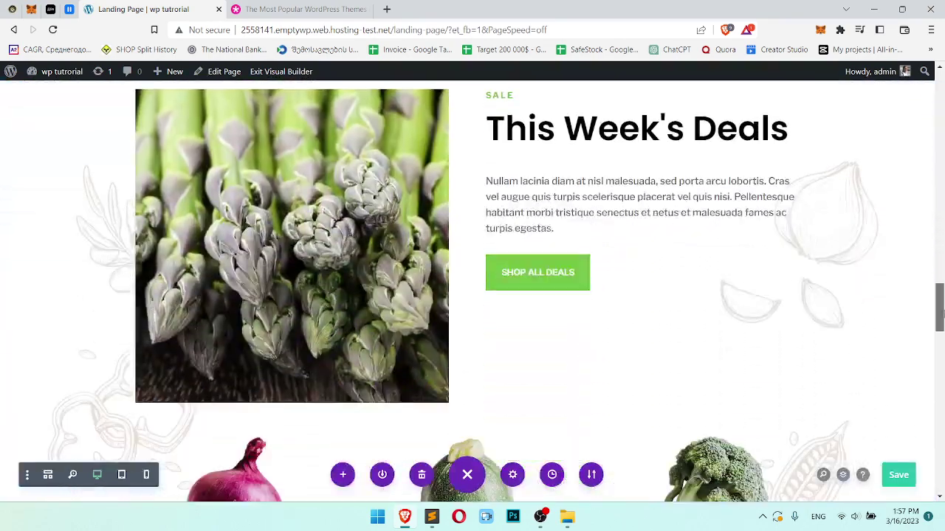
{"action": "scroll", "coordinate": [78, 235], "scroll_direction": "down", "scroll_amount": 5}
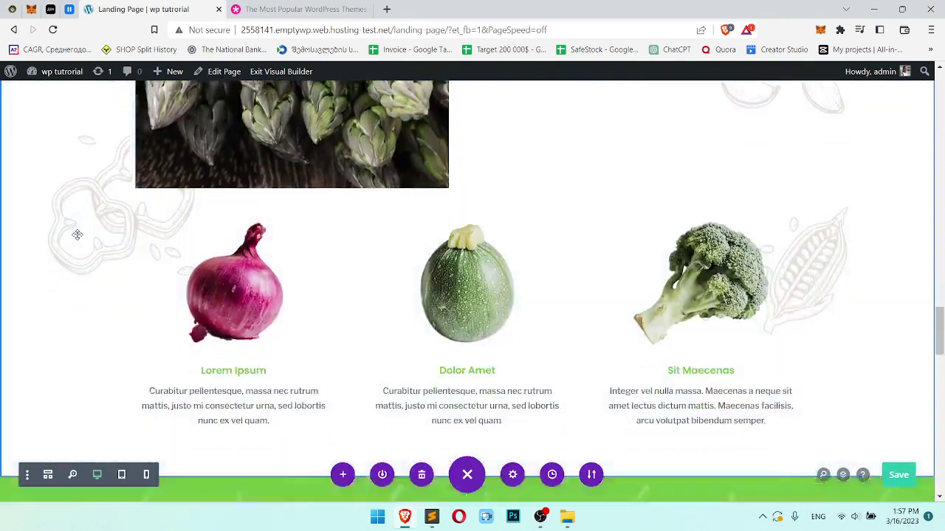
{"action": "scroll", "coordinate": [77, 234], "scroll_direction": "up", "scroll_amount": 8}
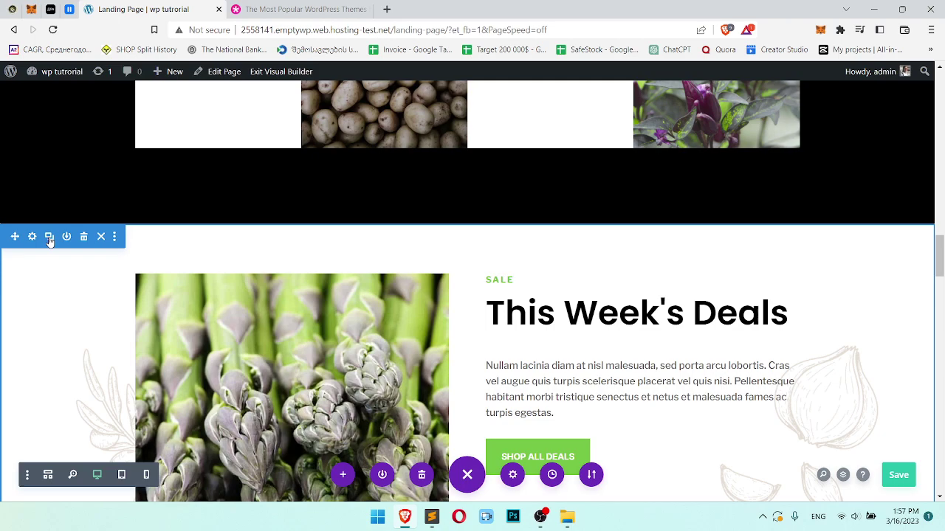
{"action": "scroll", "coordinate": [55, 266], "scroll_direction": "down", "scroll_amount": 6}
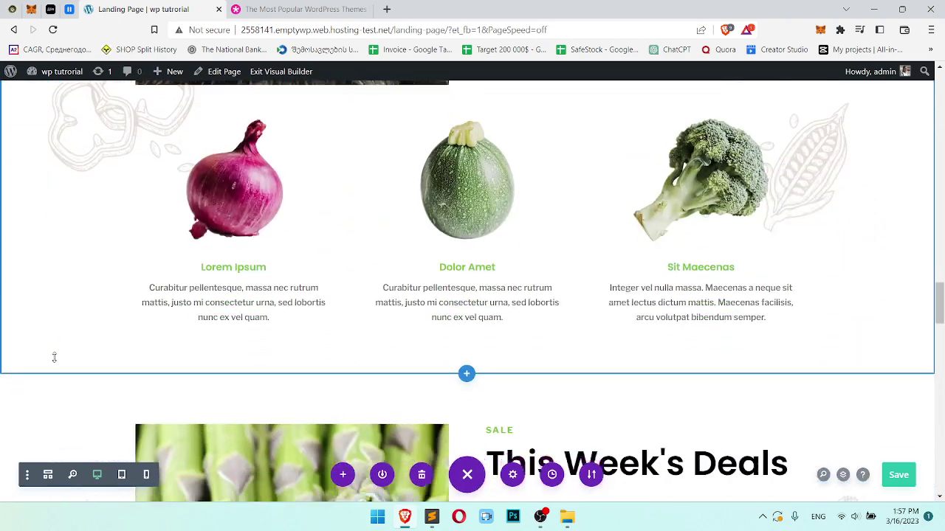
{"action": "scroll", "coordinate": [48, 346], "scroll_direction": "down", "scroll_amount": 2}
{"action": "scroll", "coordinate": [38, 327], "scroll_direction": "down", "scroll_amount": 8}
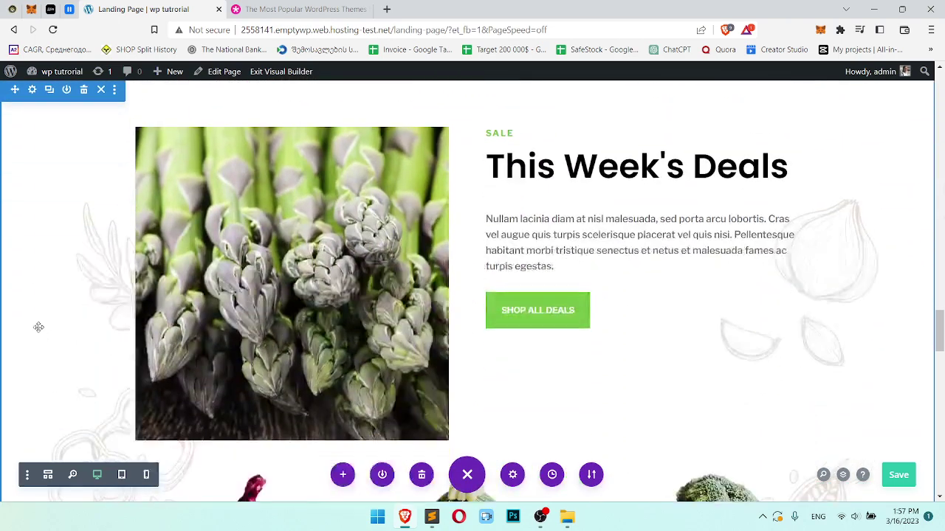
{"action": "scroll", "coordinate": [38, 327], "scroll_direction": "up", "scroll_amount": 4}
{"action": "scroll", "coordinate": [38, 327], "scroll_direction": "up", "scroll_amount": 3}
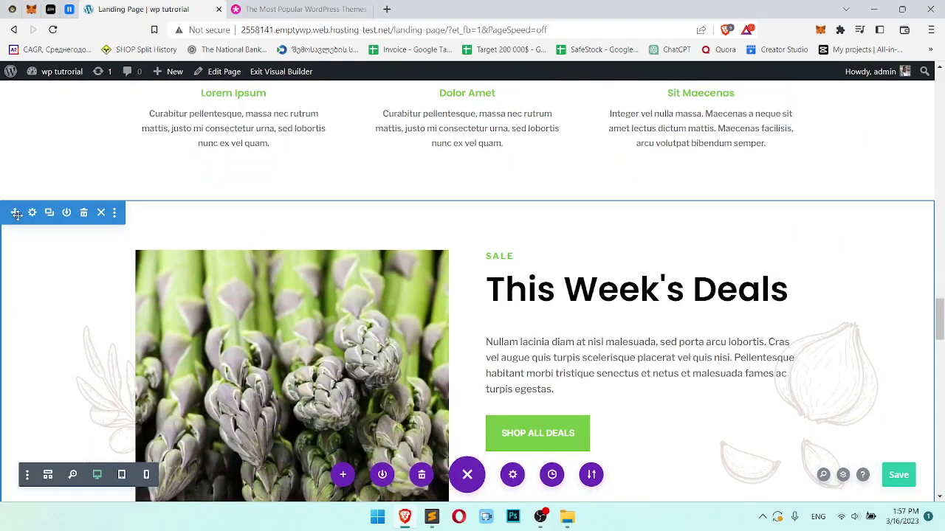
{"action": "scroll", "coordinate": [32, 220], "scroll_direction": "down", "scroll_amount": 15}
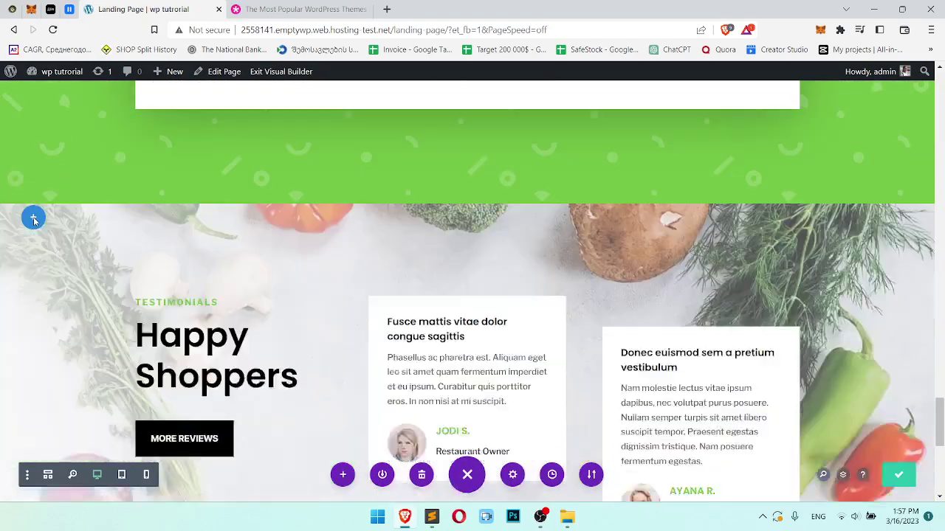
{"action": "scroll", "coordinate": [33, 219], "scroll_direction": "up", "scroll_amount": 10}
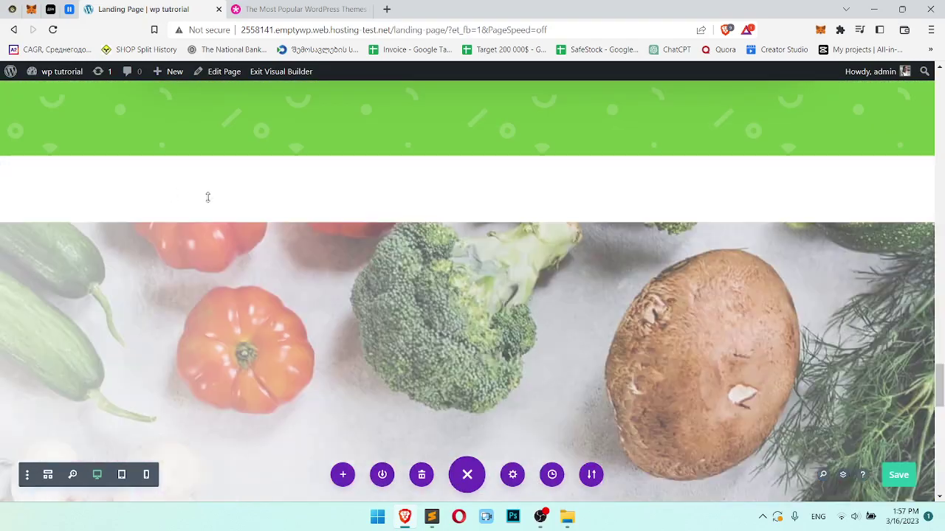
{"action": "scroll", "coordinate": [376, 255], "scroll_direction": "down", "scroll_amount": 6}
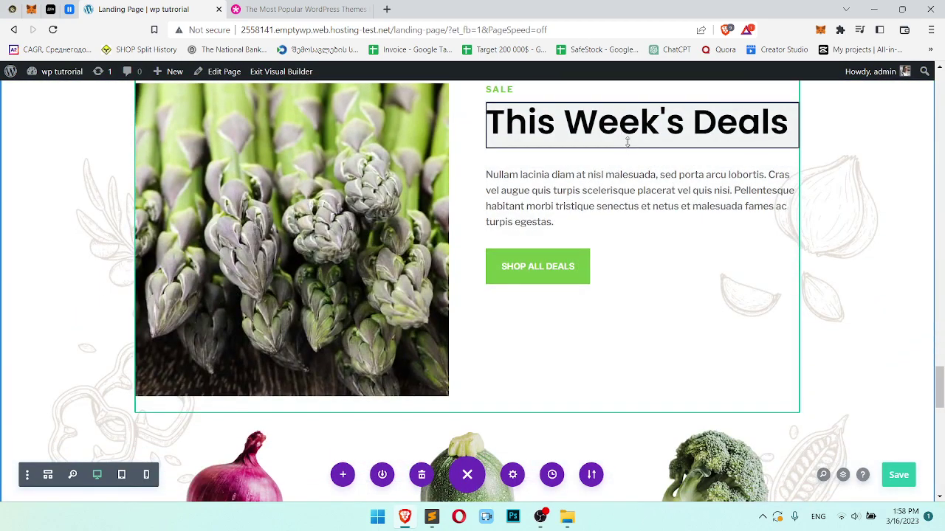
Replace 'This' with 'Next' in the deals heading and confirm its text settings
{"action": "scroll", "coordinate": [628, 141], "scroll_direction": "up", "scroll_amount": 1}
{"action": "left_click", "coordinate": [612, 170]}
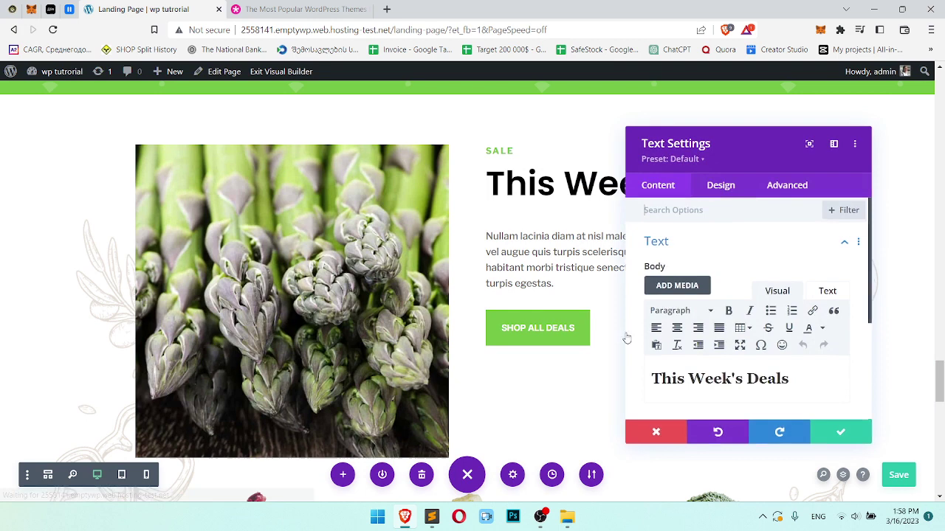
{"action": "scroll", "coordinate": [745, 332], "scroll_direction": "down", "scroll_amount": 2}
{"action": "left_click_drag", "start_coordinate": [789, 318], "coordinate": [662, 317]}
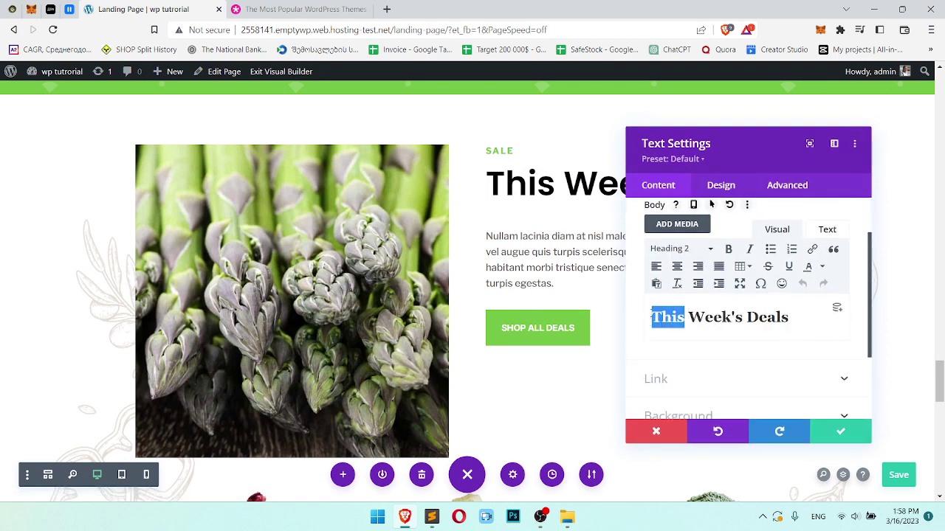
{"action": "type", "text": "Next"}
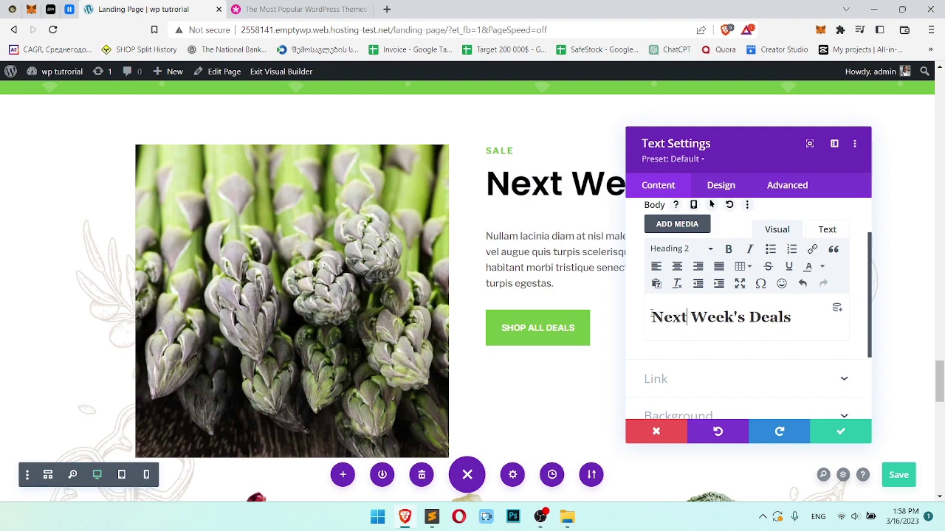
{"action": "left_click", "coordinate": [838, 430]}
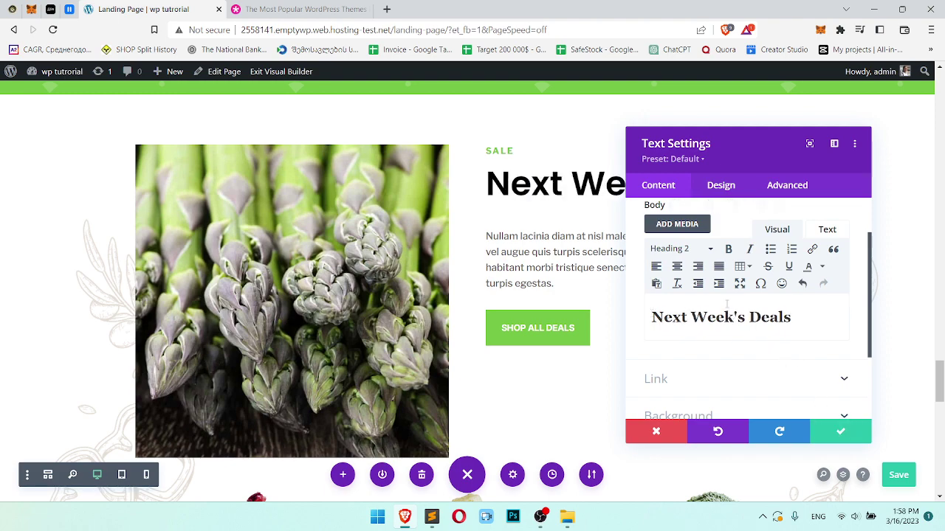
{"action": "scroll", "coordinate": [713, 259], "scroll_direction": "down", "scroll_amount": 4}
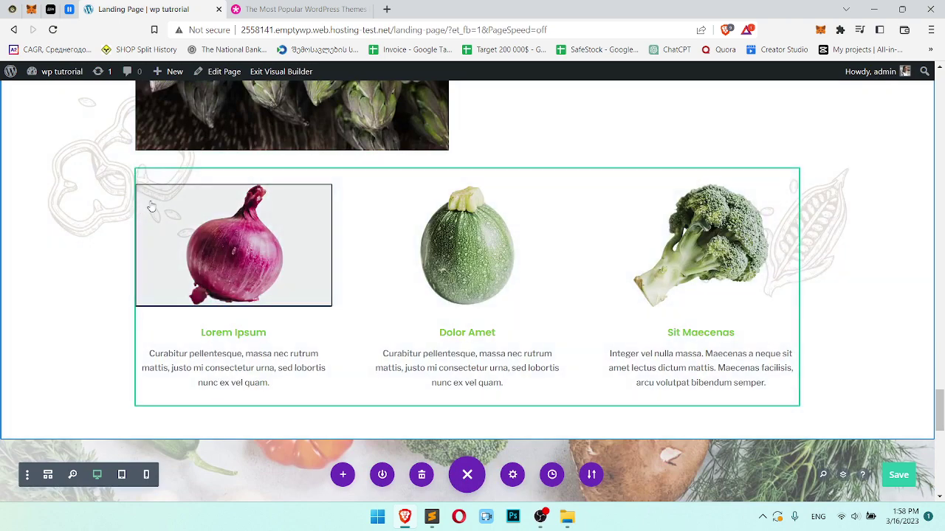
{"action": "mouse_move", "coordinate": [218, 178]}
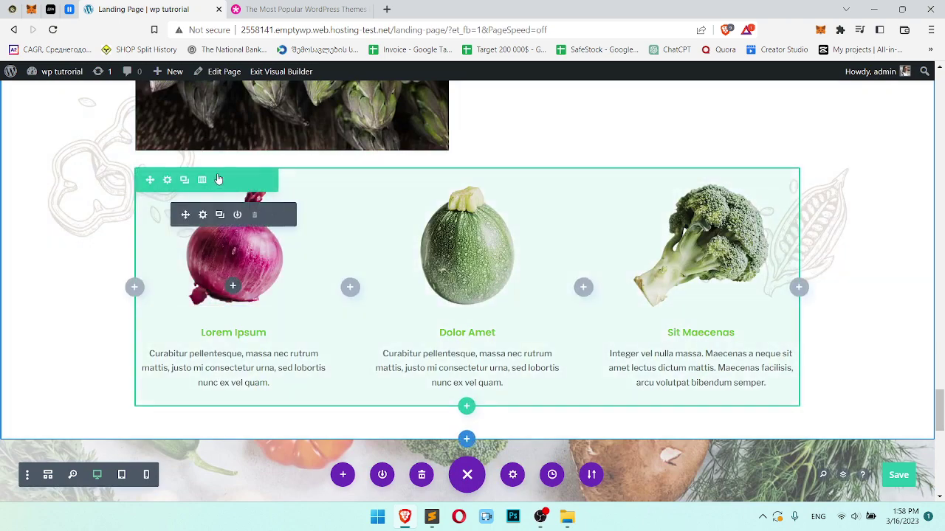
{"action": "scroll", "coordinate": [415, 220], "scroll_direction": "down", "scroll_amount": 3}
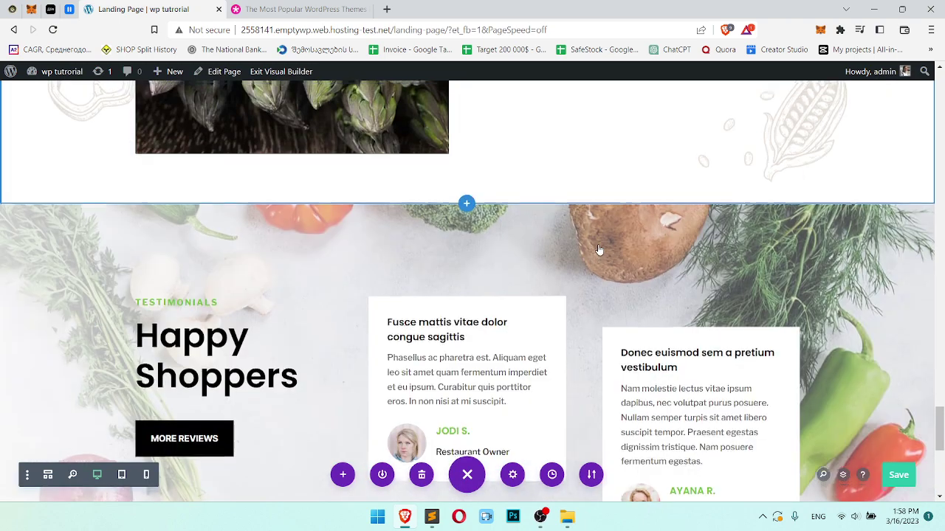
{"action": "scroll", "coordinate": [597, 249], "scroll_direction": "up", "scroll_amount": 7}
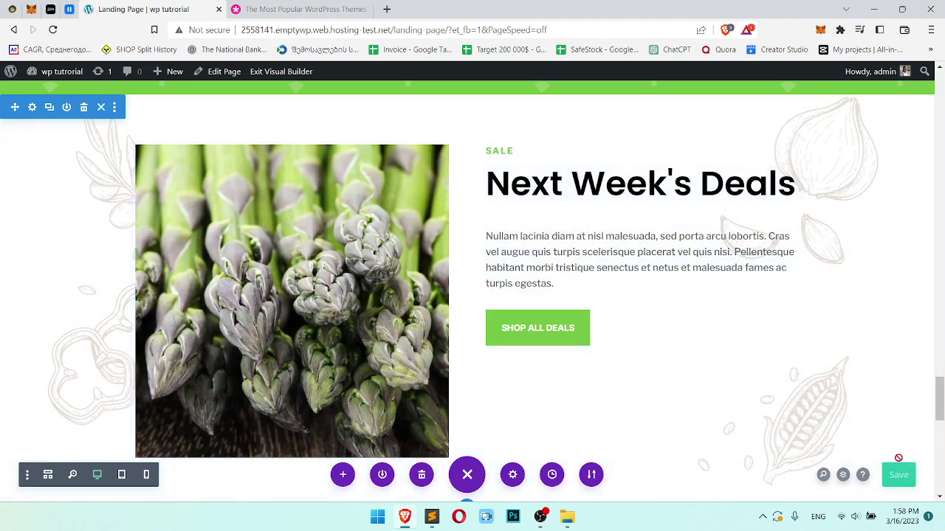
Save the page and replace the asparagus section image with the brown bag photo fashion-11
{"action": "left_click", "coordinate": [900, 475]}
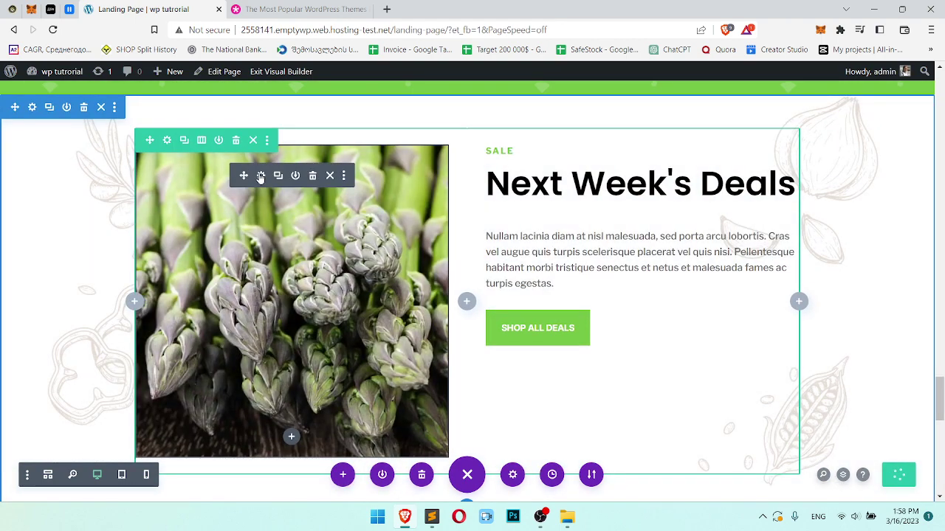
{"action": "left_click", "coordinate": [259, 177]}
{"action": "left_click", "coordinate": [808, 296]}
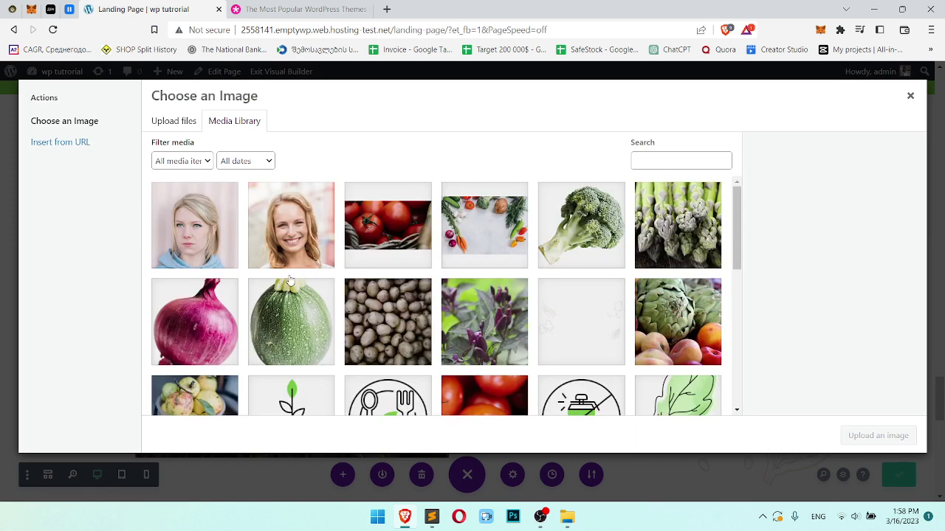
{"action": "scroll", "coordinate": [369, 266], "scroll_direction": "down", "scroll_amount": 1}
{"action": "scroll", "coordinate": [457, 303], "scroll_direction": "down", "scroll_amount": 2}
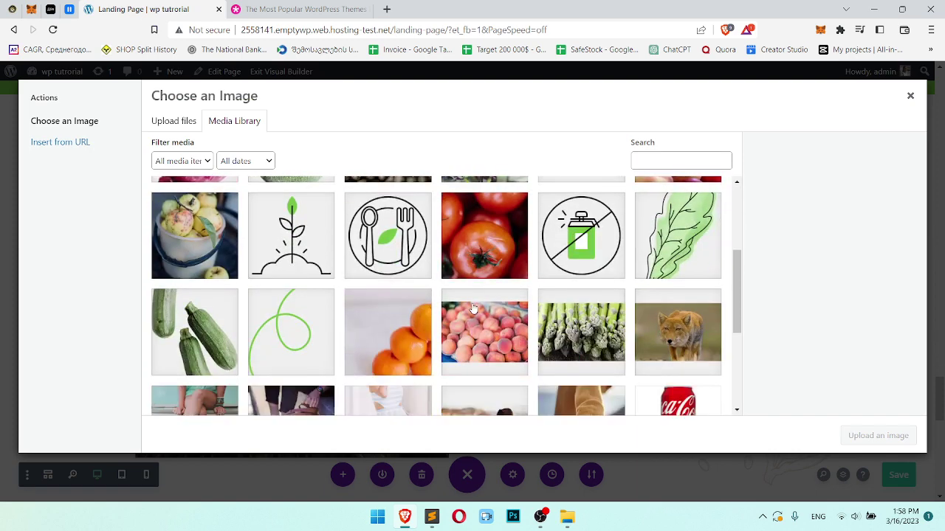
{"action": "scroll", "coordinate": [473, 309], "scroll_direction": "down", "scroll_amount": 1}
{"action": "left_click", "coordinate": [504, 341]}
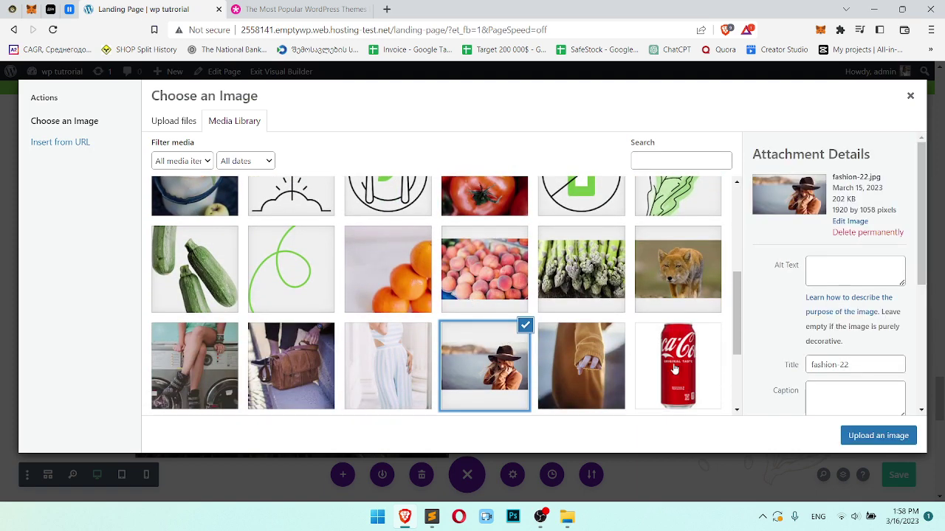
{"action": "left_click", "coordinate": [206, 360]}
{"action": "left_click", "coordinate": [310, 365]}
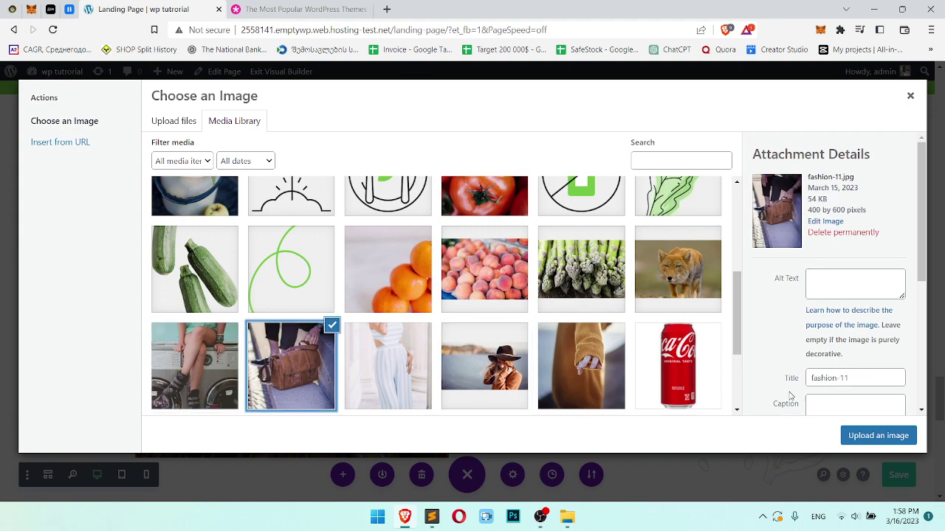
{"action": "left_click", "coordinate": [860, 437]}
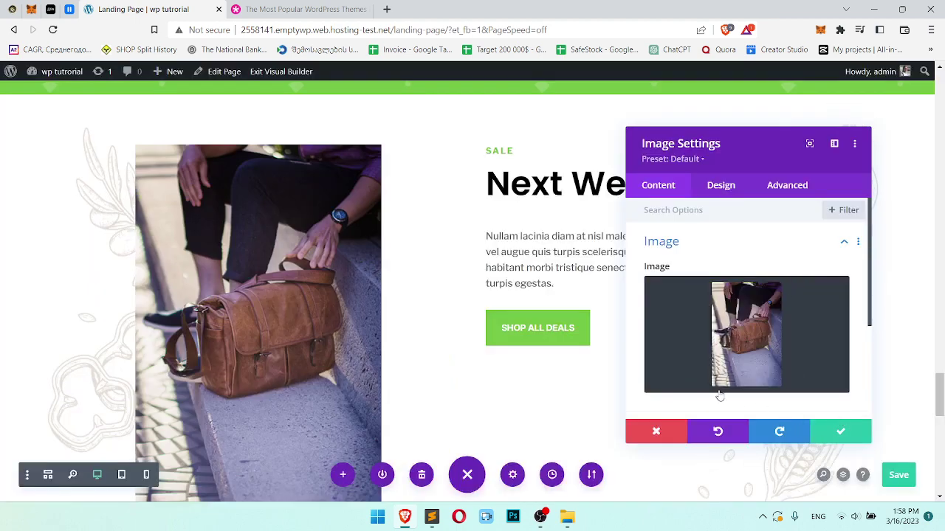
Swap the image again for the fashion-22 woman-in-hat photo and confirm the image settings
{"action": "left_click", "coordinate": [750, 341]}
{"action": "scroll", "coordinate": [347, 334], "scroll_direction": "down", "scroll_amount": 1}
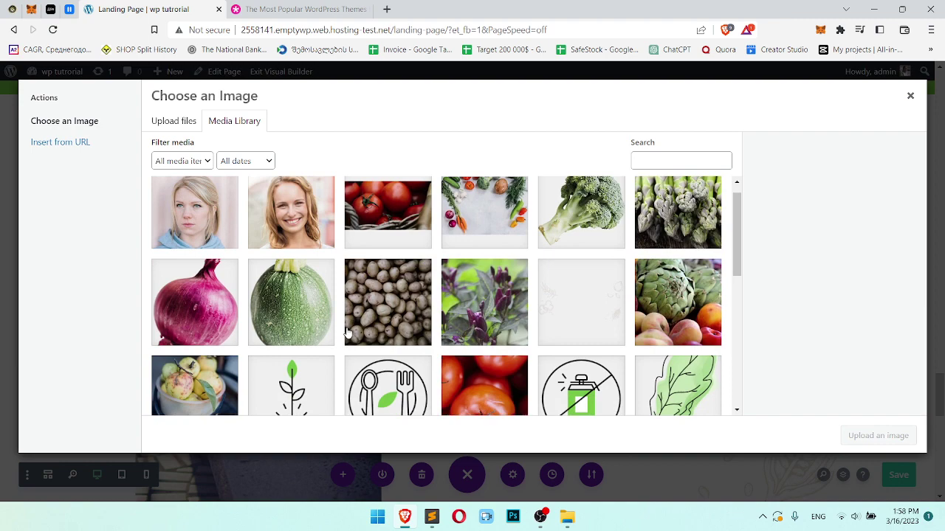
{"action": "scroll", "coordinate": [369, 331], "scroll_direction": "down", "scroll_amount": 4}
{"action": "left_click", "coordinate": [411, 330]}
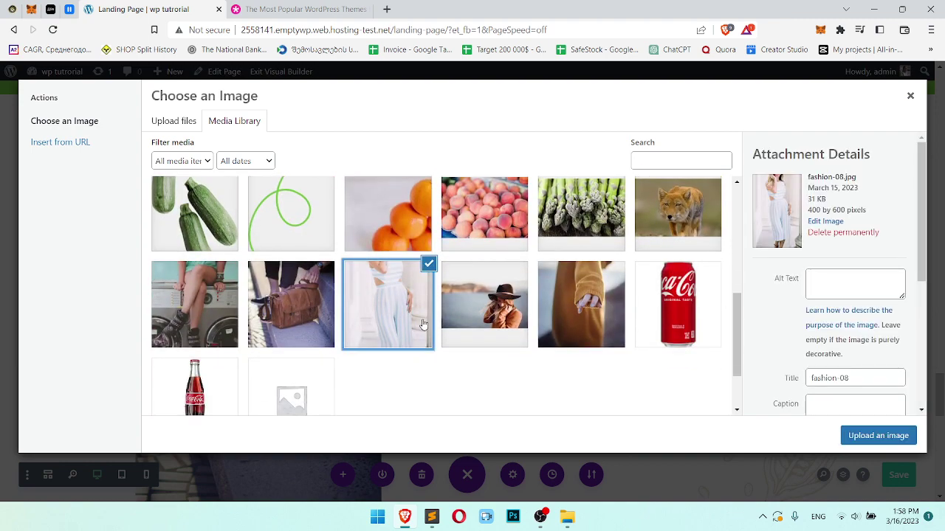
{"action": "left_click", "coordinate": [510, 324]}
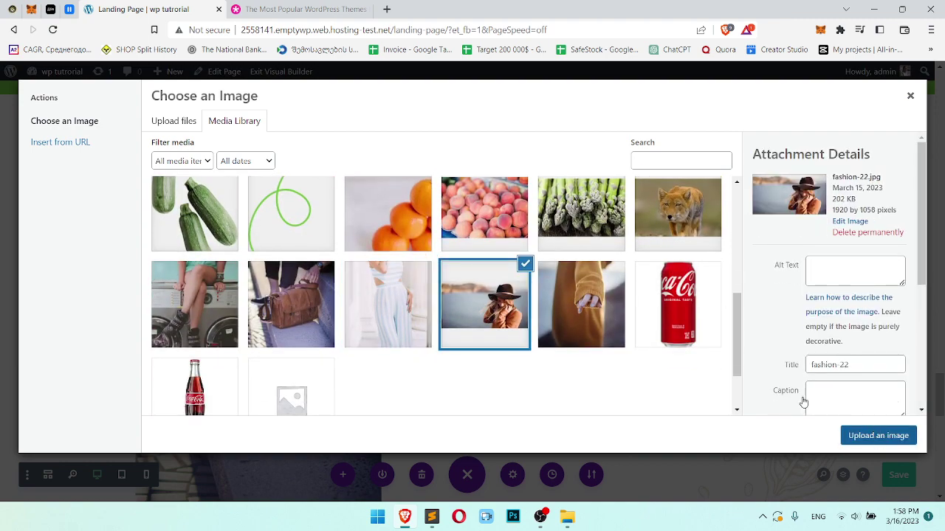
{"action": "left_click", "coordinate": [878, 435]}
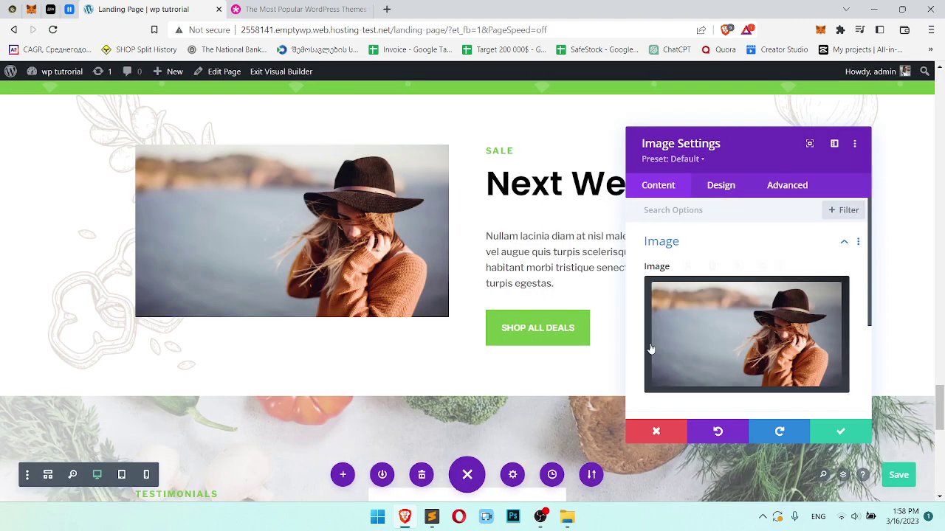
{"action": "left_click", "coordinate": [842, 431]}
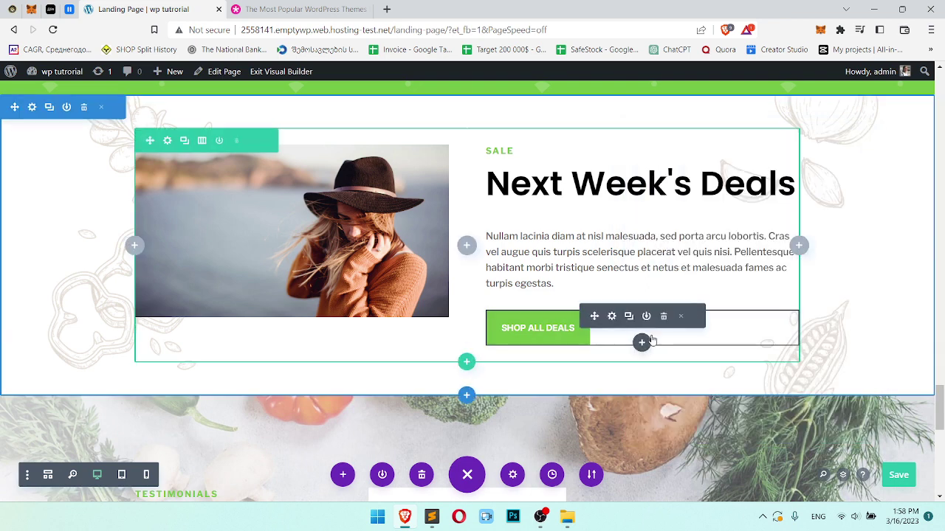
Delete the Shop All Deals button and add 'align-items:center' to the row's Main Element CSS
{"action": "left_click", "coordinate": [663, 316]}
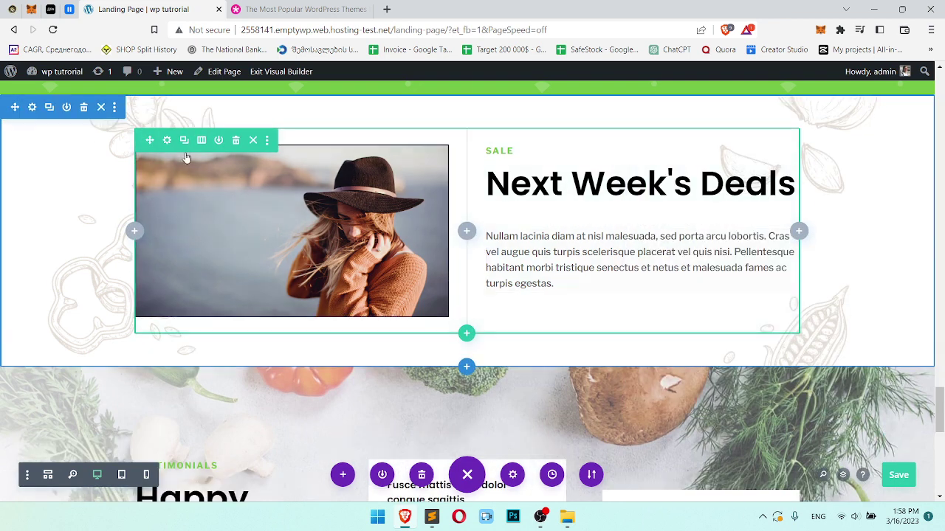
{"action": "left_click", "coordinate": [526, 184]}
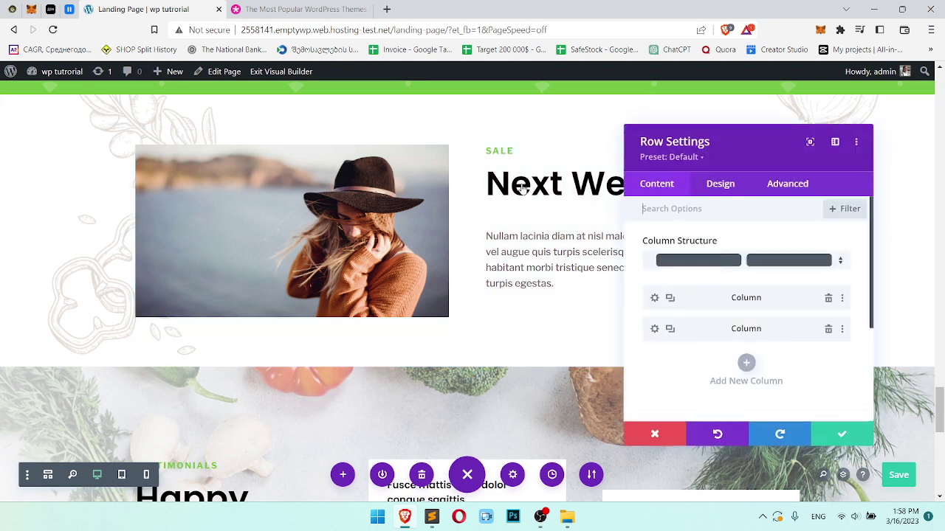
{"action": "left_click", "coordinate": [717, 184]}
{"action": "left_click", "coordinate": [710, 248]}
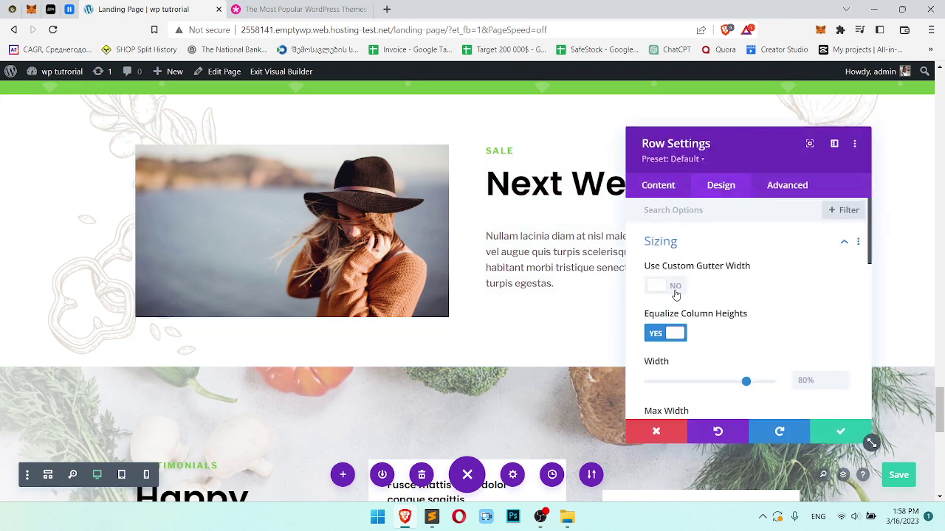
{"action": "left_click", "coordinate": [673, 288]}
{"action": "left_click", "coordinate": [785, 184]}
{"action": "left_click", "coordinate": [712, 289]}
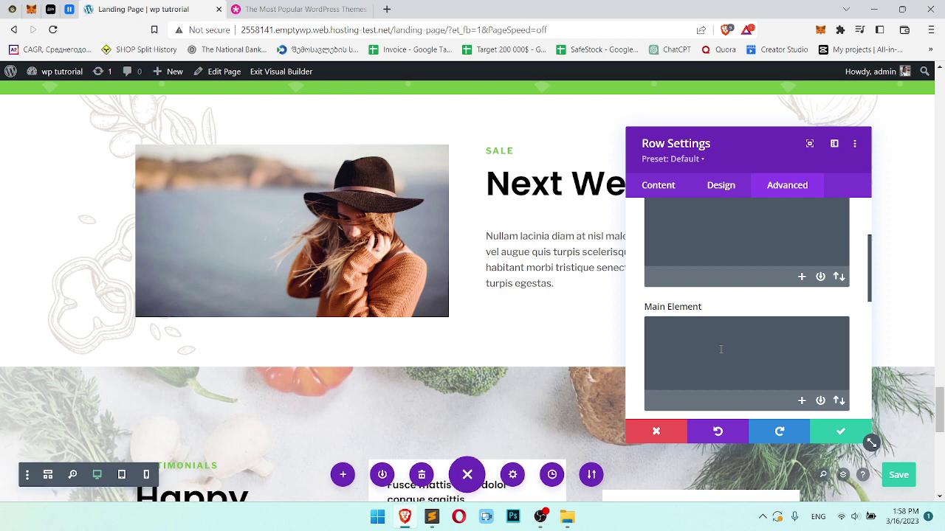
{"action": "left_click", "coordinate": [720, 349]}
{"action": "type", "text": "align-tei"}
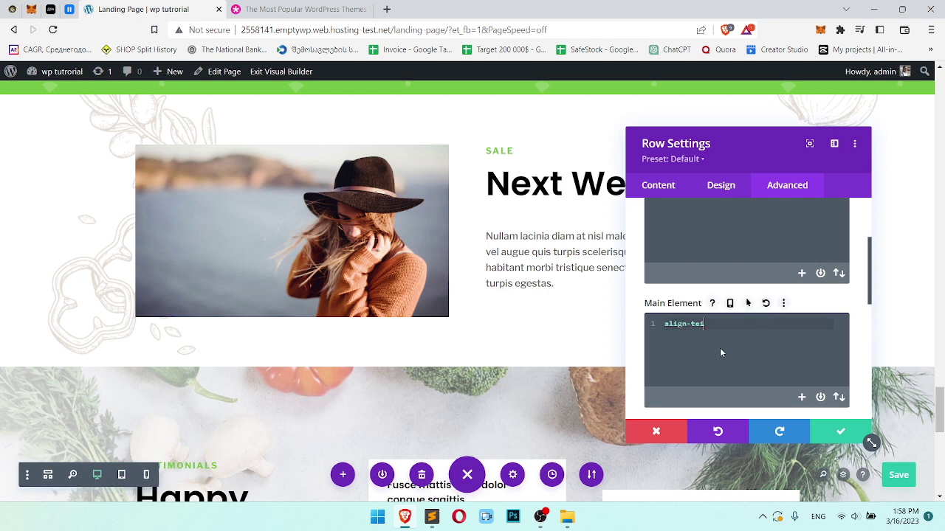
{"action": "type", "text": "temce"}
{"action": "type", "text": "cen"}
{"action": "type", "text": "ter;"}
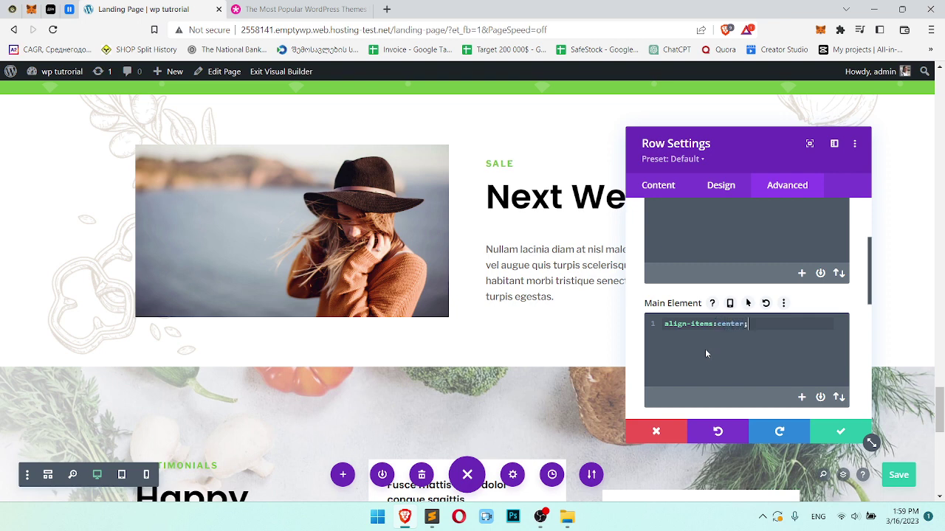
{"action": "left_click", "coordinate": [842, 434]}
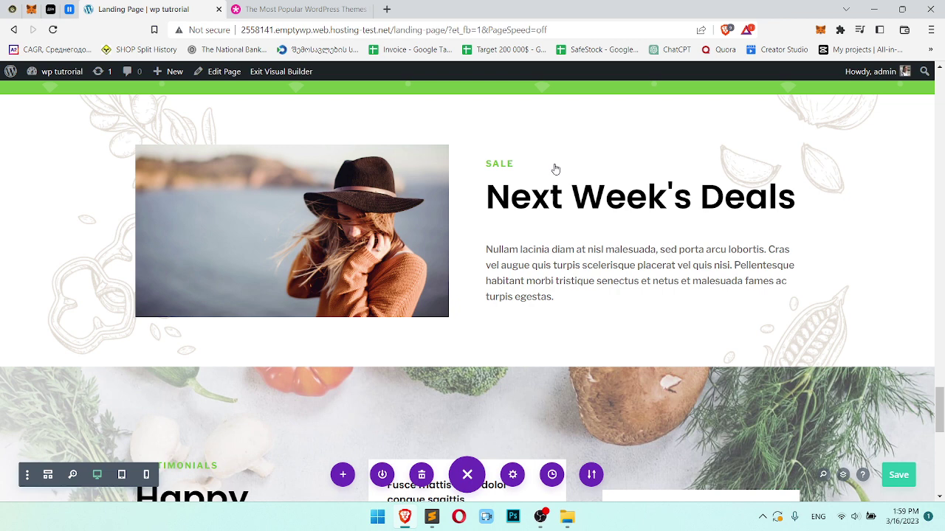
Delete the SALE label above the heading and save the page
{"action": "mouse_move", "coordinate": [555, 169]}
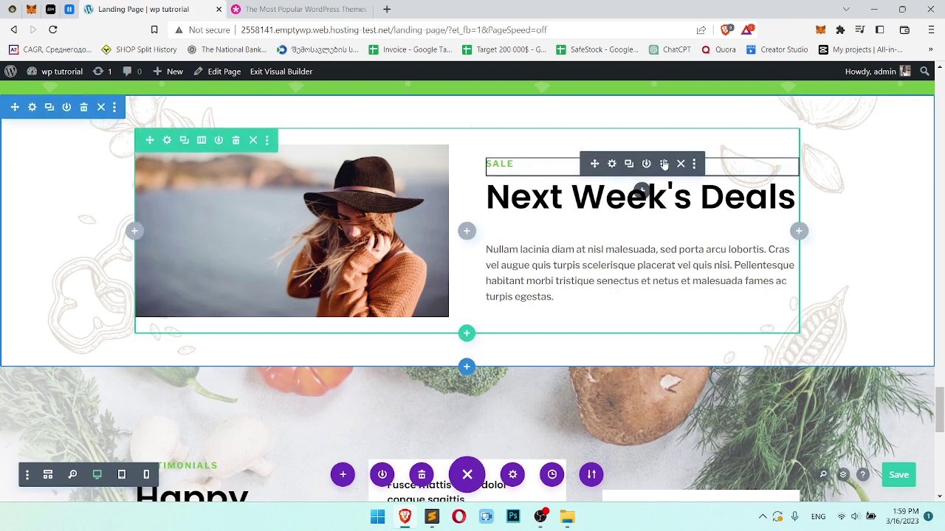
{"action": "left_click", "coordinate": [664, 163]}
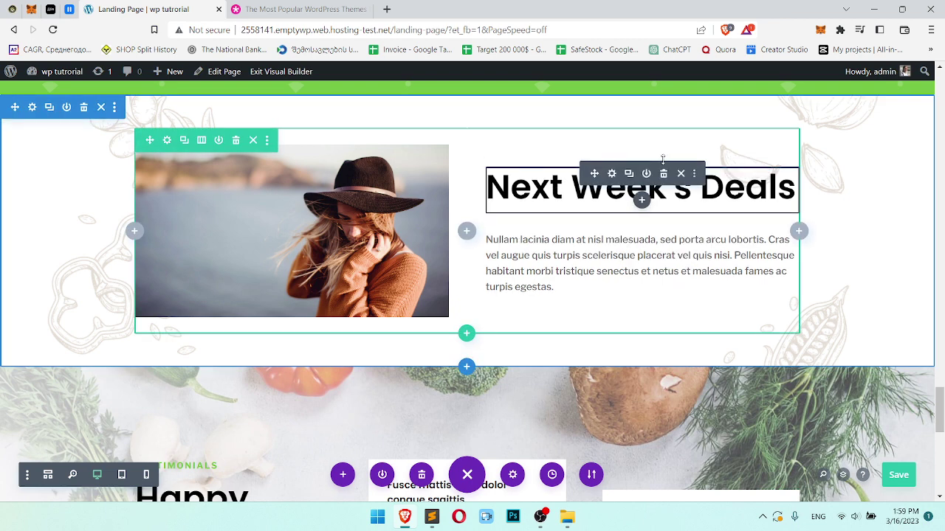
{"action": "left_click", "coordinate": [914, 472]}
Copy the landing page URL and load the live page in the second browser tab
{"action": "scroll", "coordinate": [843, 248], "scroll_direction": "up", "scroll_amount": 5}
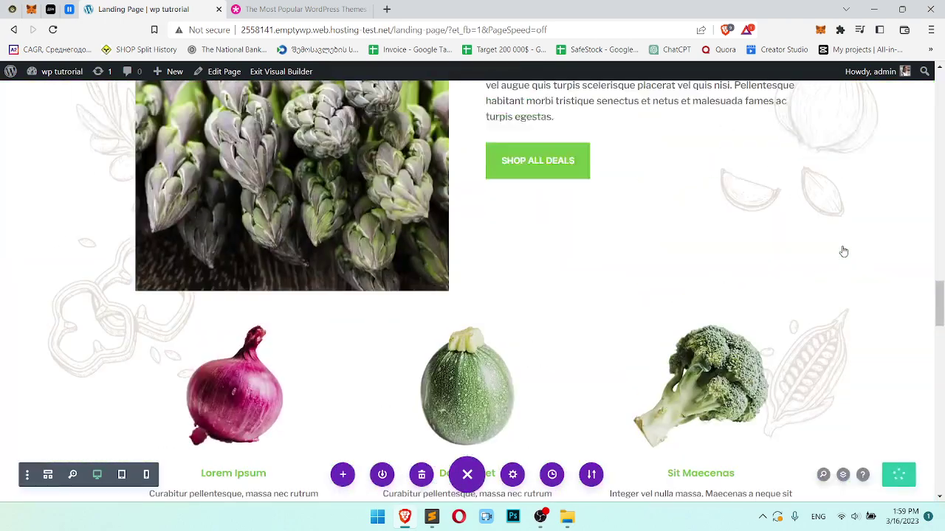
{"action": "scroll", "coordinate": [841, 251], "scroll_direction": "up", "scroll_amount": 10}
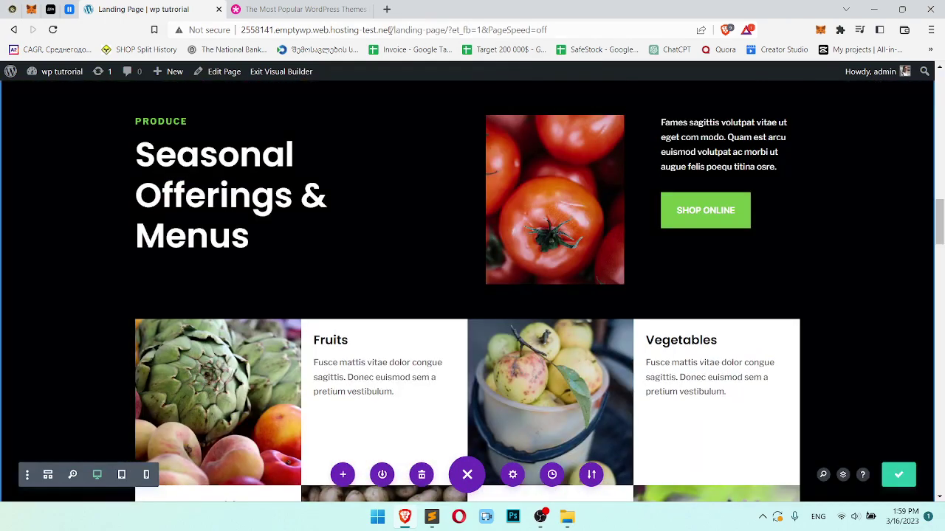
{"action": "left_click_drag", "start_coordinate": [449, 30], "coordinate": [241, 30]}
{"action": "key", "text": "ctrl+c"}
{"action": "left_click", "coordinate": [302, 9]}
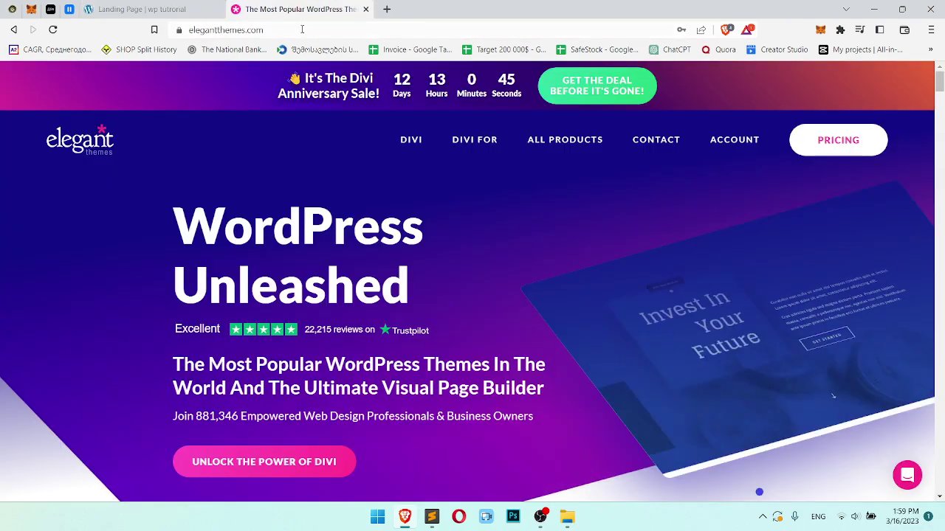
{"action": "left_click", "coordinate": [303, 30]}
{"action": "key", "text": "ctrl+v"}
{"action": "left_click", "coordinate": [345, 48]}
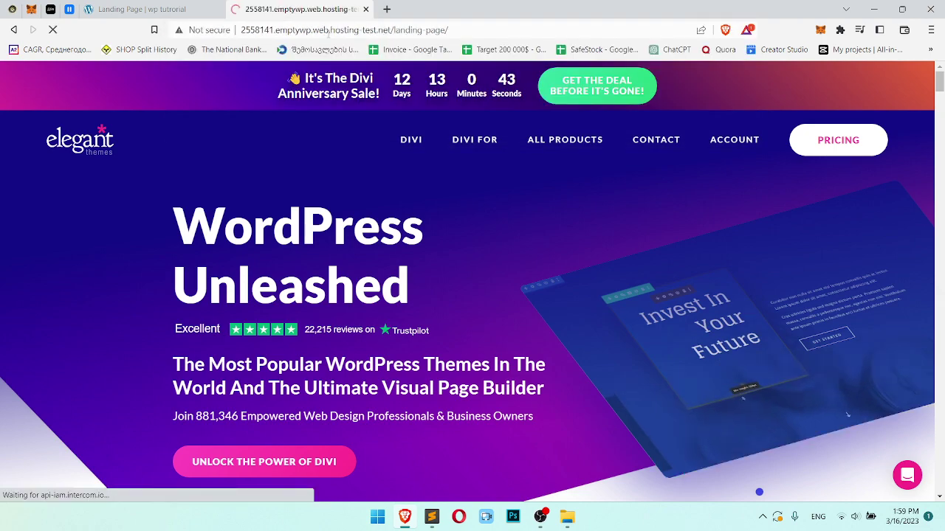
Scroll to the Next Week's Deals section and open the developer tools via Inspect
{"action": "scroll", "coordinate": [942, 112], "scroll_direction": "down", "scroll_amount": 2}
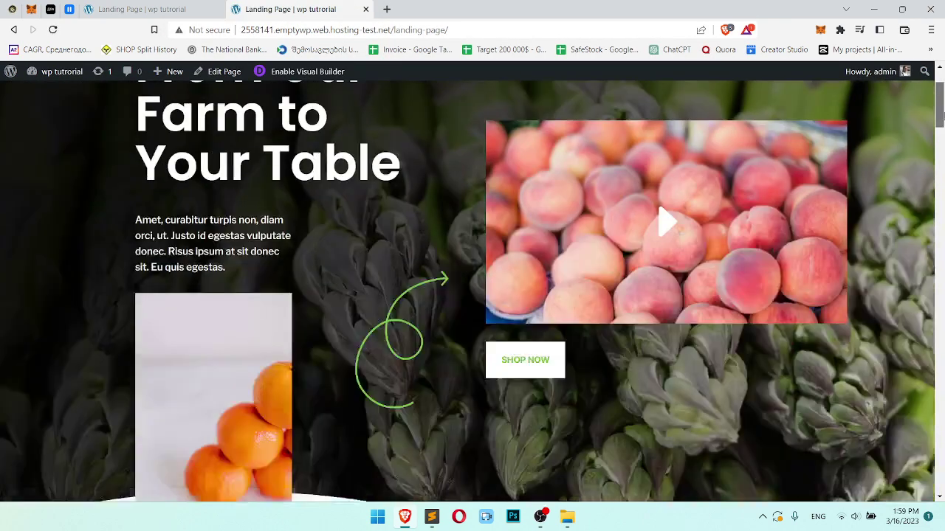
{"action": "left_click_drag", "start_coordinate": [942, 112], "coordinate": [940, 416]}
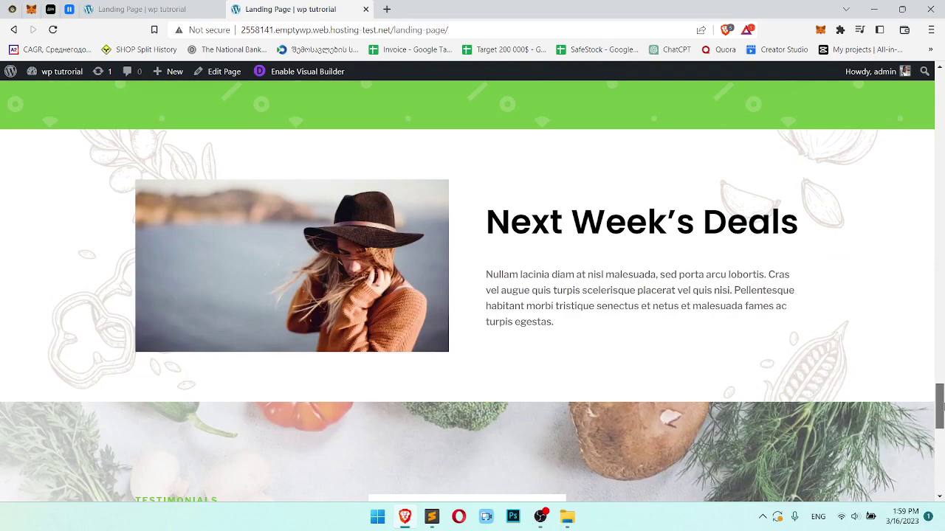
{"action": "mouse_move", "coordinate": [940, 404]}
{"action": "left_mouse_down"}
{"action": "mouse_move", "coordinate": [940, 341]}
{"action": "mouse_move", "coordinate": [941, 405]}
{"action": "left_mouse_up"}
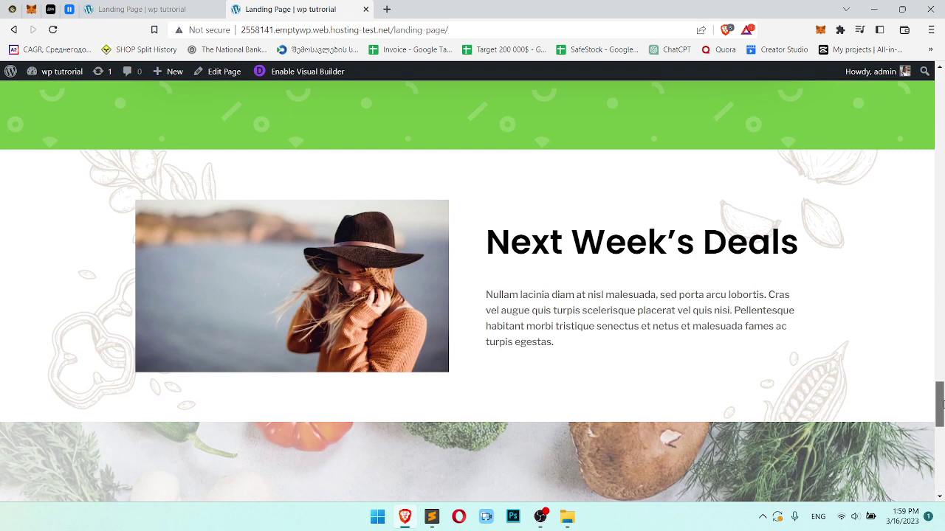
{"action": "mouse_move", "coordinate": [942, 405]}
{"action": "left_mouse_down"}
{"action": "mouse_move", "coordinate": [940, 449]}
{"action": "mouse_move", "coordinate": [940, 393]}
{"action": "left_mouse_up"}
{"action": "right_click", "coordinate": [54, 166]}
{"action": "left_click", "coordinate": [133, 341]}
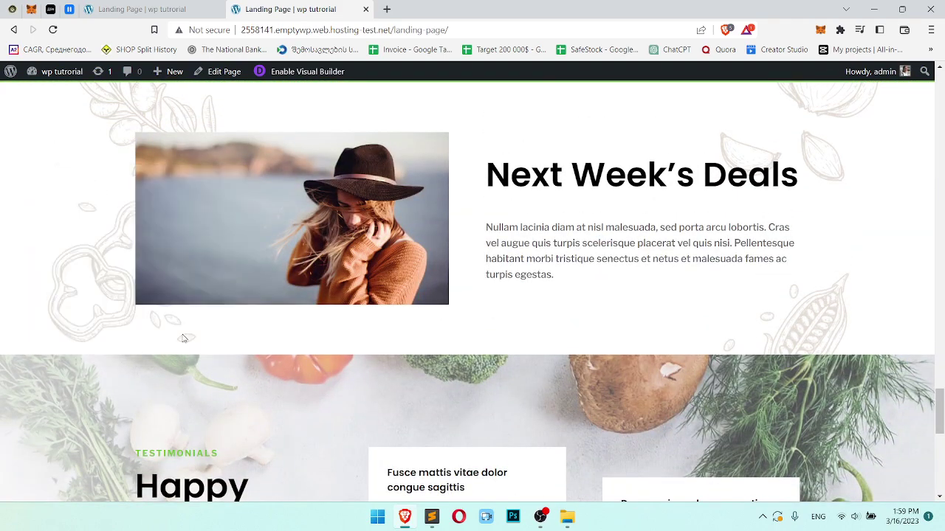
{"action": "left_click", "coordinate": [27, 408]}
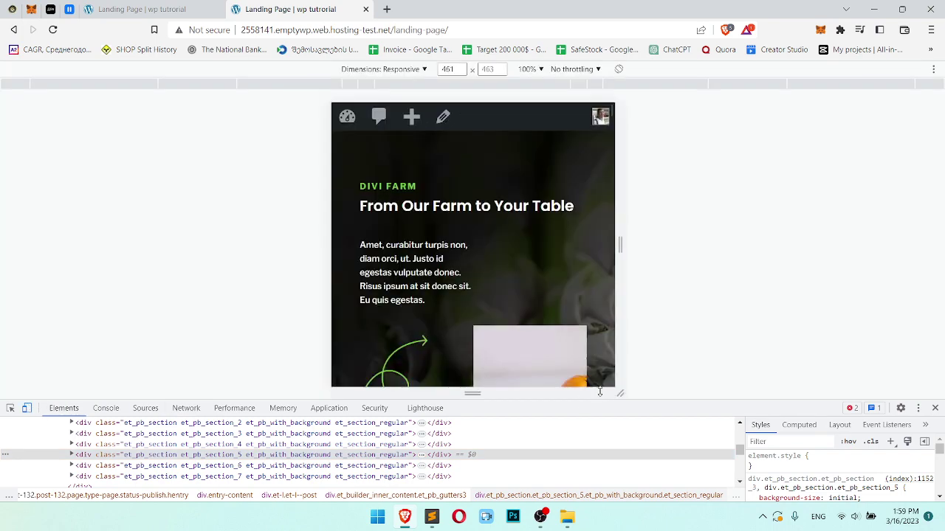
{"action": "scroll", "coordinate": [603, 308], "scroll_direction": "down", "scroll_amount": 10}
{"action": "scroll", "coordinate": [603, 307], "scroll_direction": "down", "scroll_amount": 15}
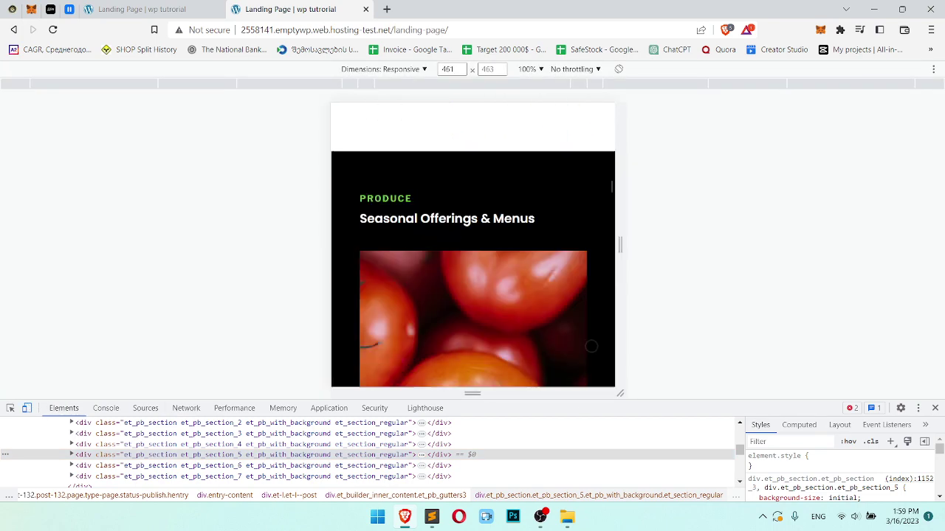
{"action": "scroll", "coordinate": [574, 319], "scroll_direction": "down", "scroll_amount": 10}
{"action": "left_click_drag", "start_coordinate": [620, 244], "coordinate": [814, 244]}
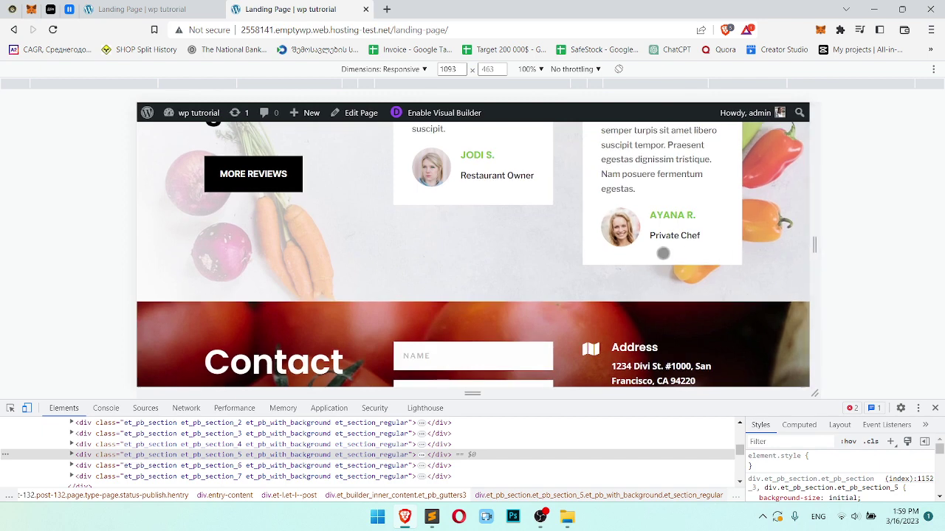
{"action": "scroll", "coordinate": [663, 253], "scroll_direction": "down", "scroll_amount": 10}
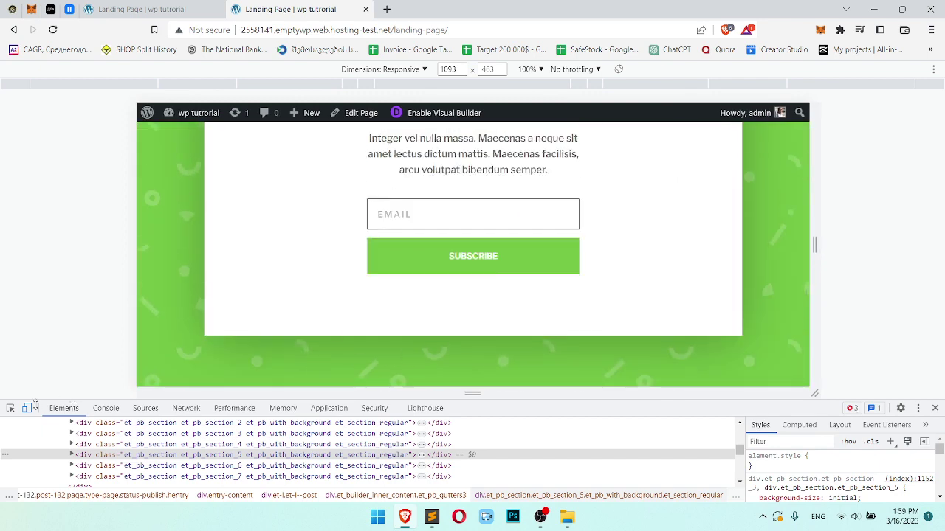
{"action": "left_click", "coordinate": [28, 408]}
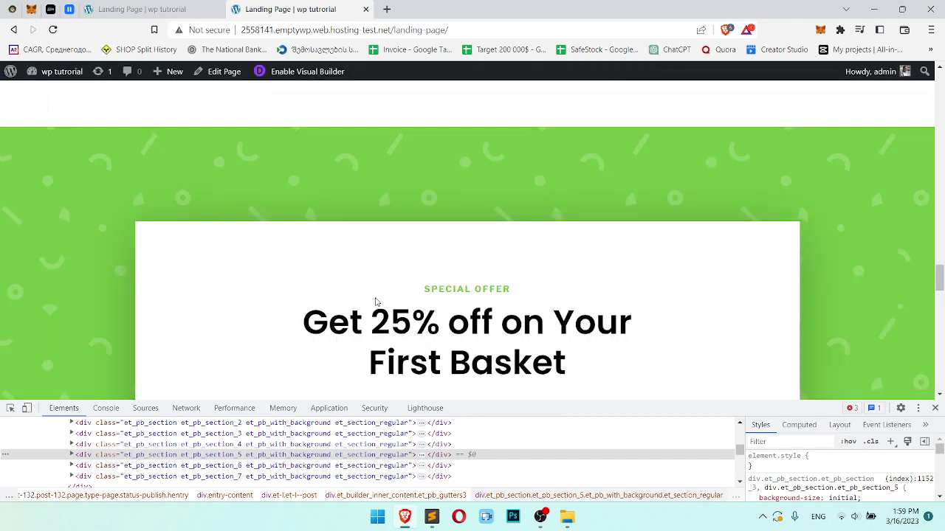